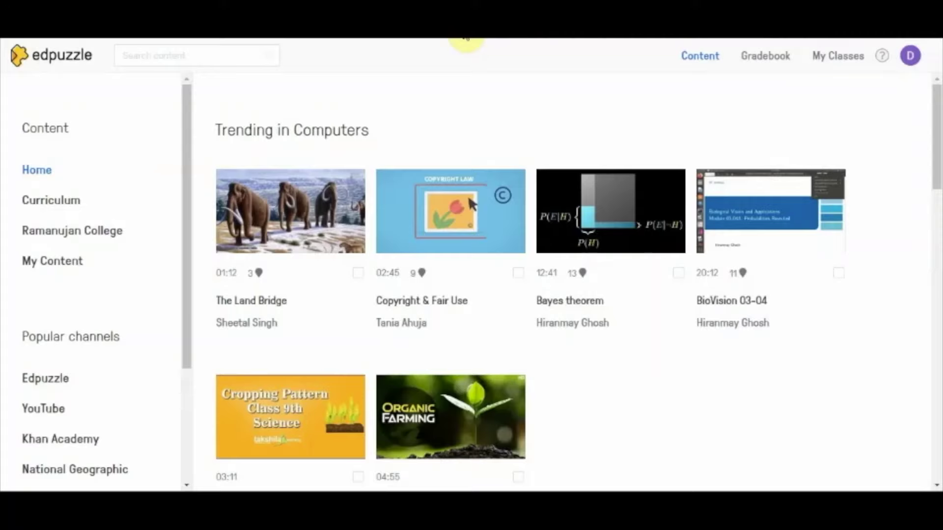
Open the YouTube channel's video collection and search it for "information technology".
click(53, 412)
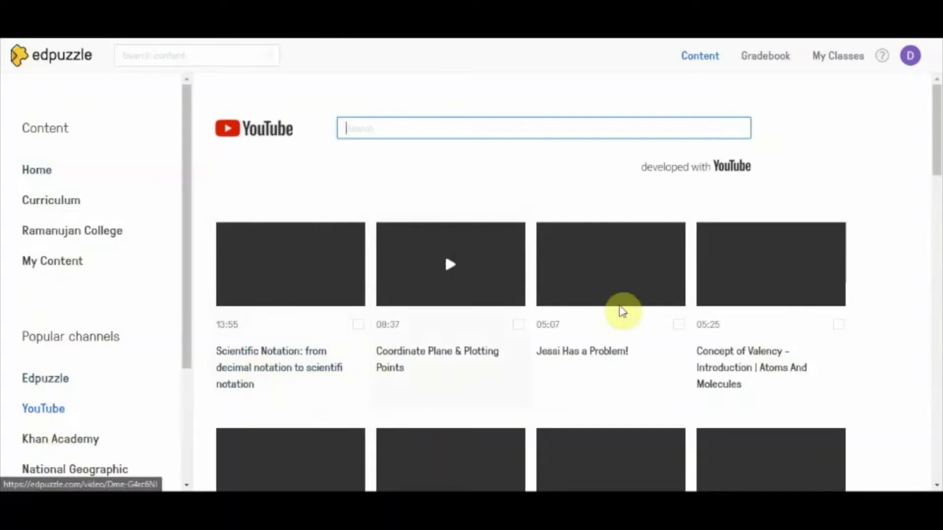
scroll(677, 366, down, 1)
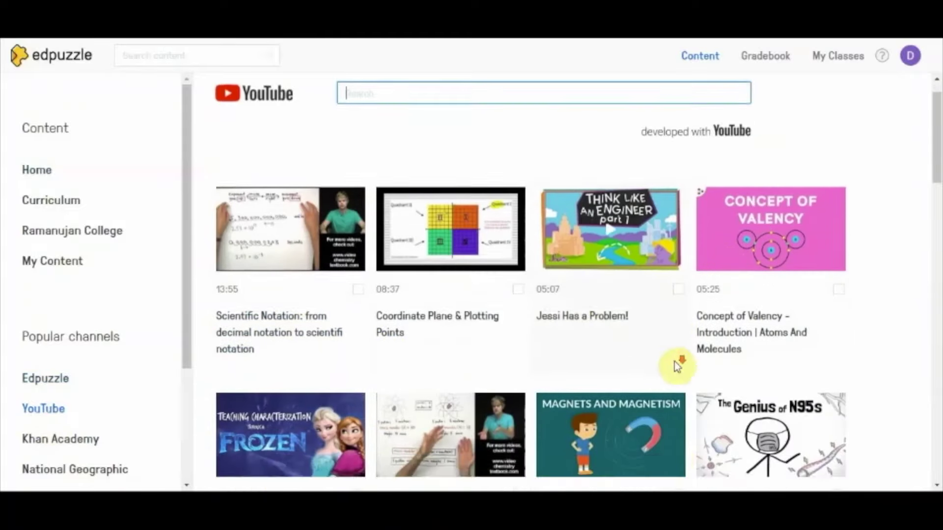
scroll(675, 363, down, 7)
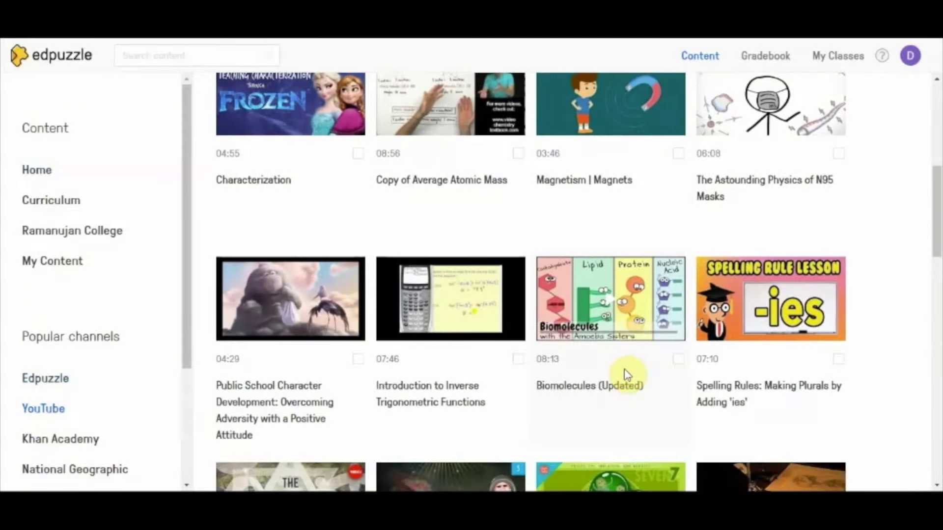
scroll(627, 376, up, 8)
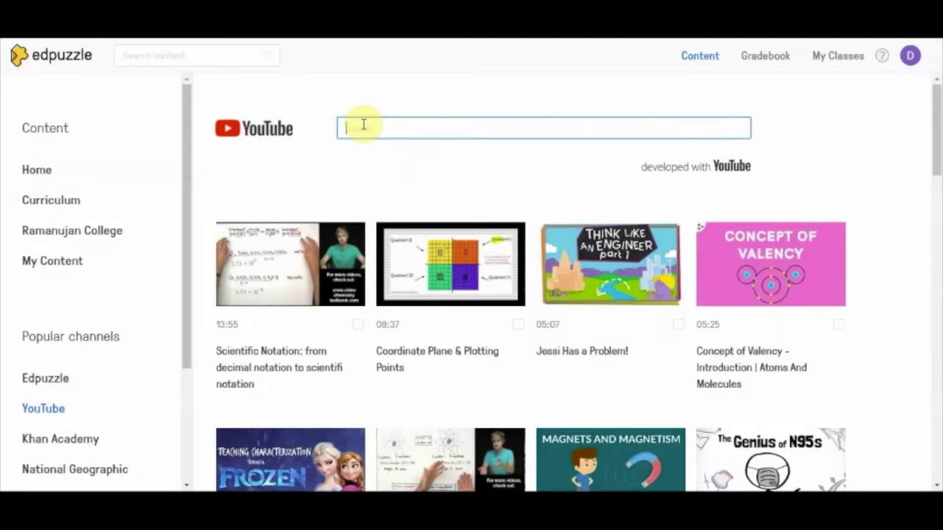
text(information technology)
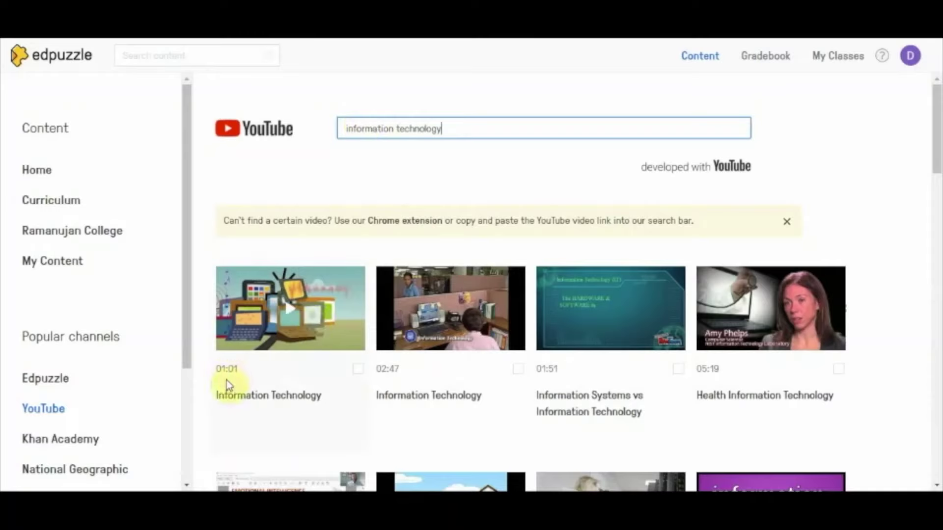
Browse the search results and open the 01:01 video titled "Information Technology".
scroll(423, 379, down, 3)
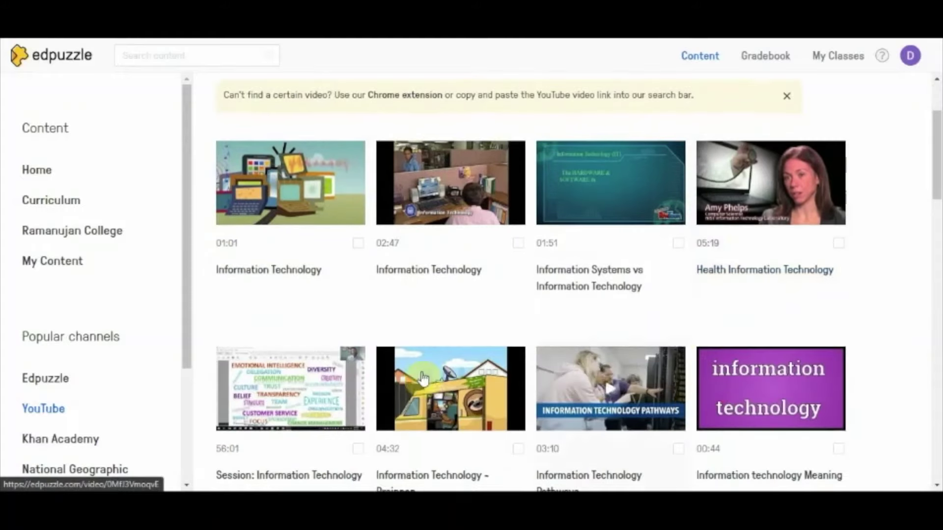
scroll(700, 369, down, 3)
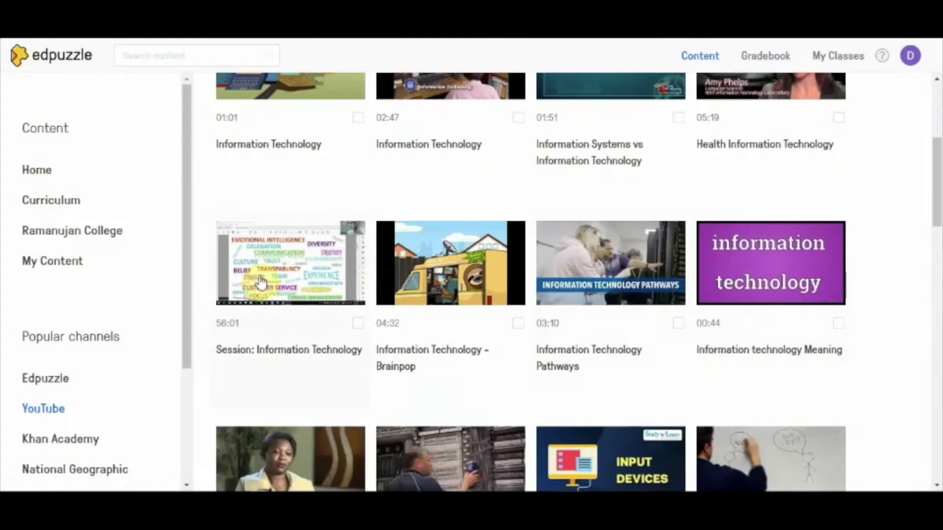
scroll(260, 281, up, 6)
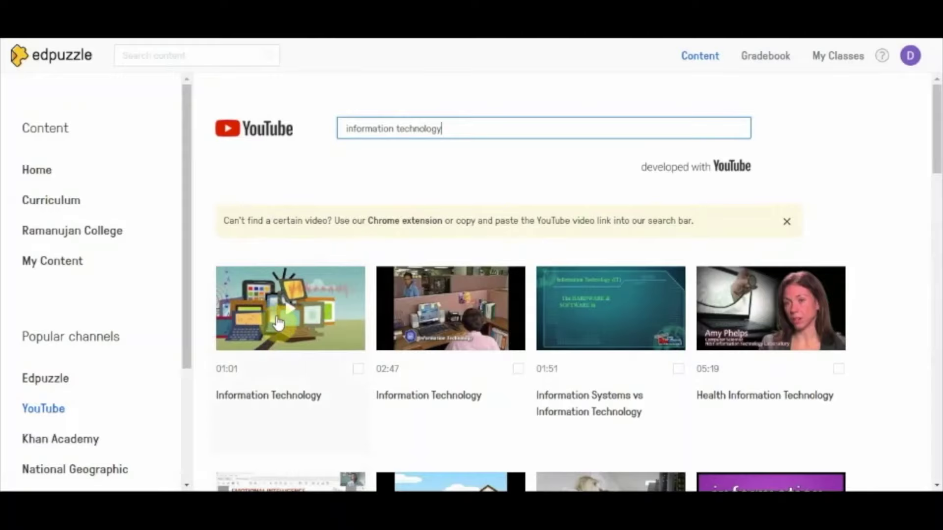
click(277, 323)
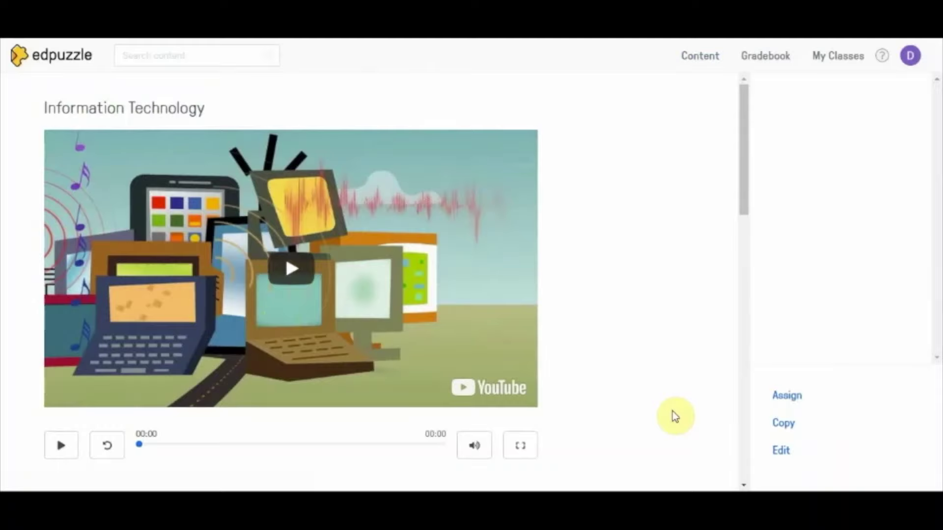
Look through the video's page and expand its list of video versions.
scroll(305, 326, down, 5)
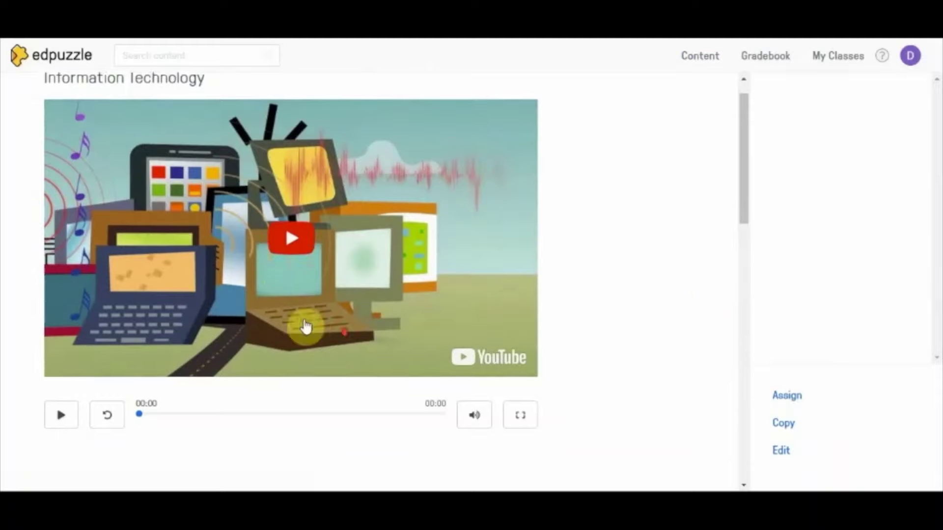
scroll(353, 320, up, 3)
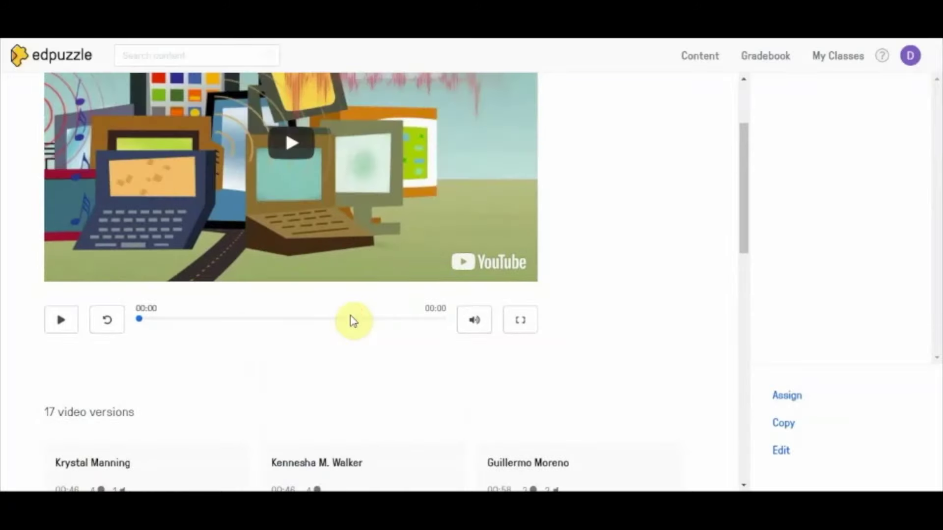
scroll(354, 320, down, 1)
scroll(354, 320, up, 4)
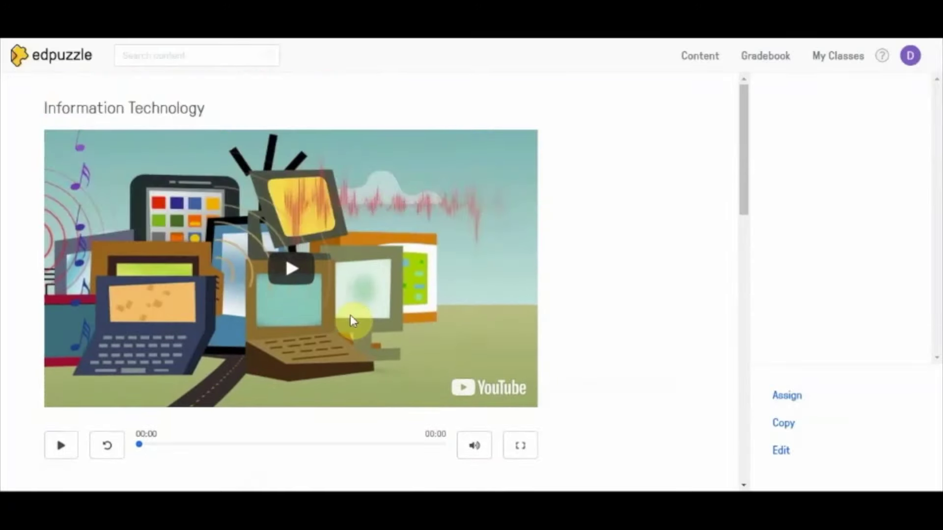
scroll(351, 320, down, 7)
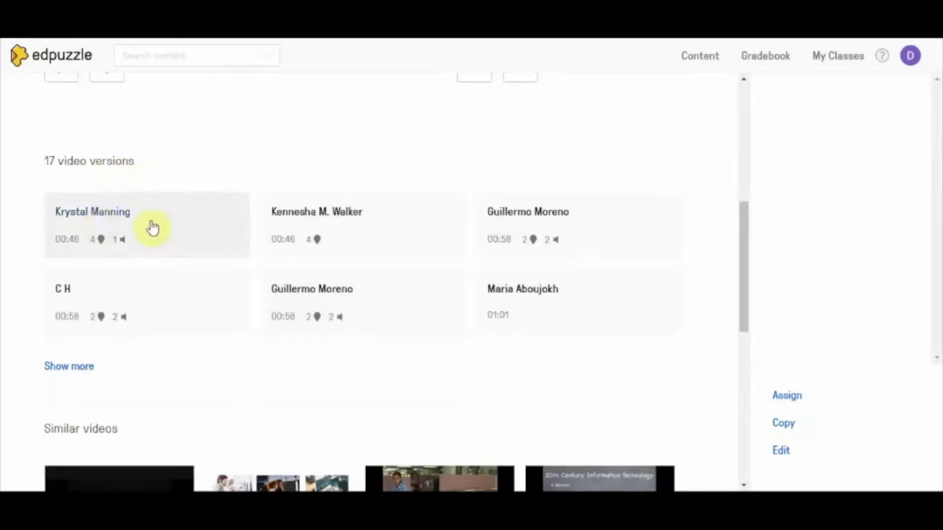
click(63, 365)
Examine the expanded list of video versions, comparing their durations and their question and audio markers with the original video.
scroll(196, 280, up, 2)
scroll(198, 280, up, 3)
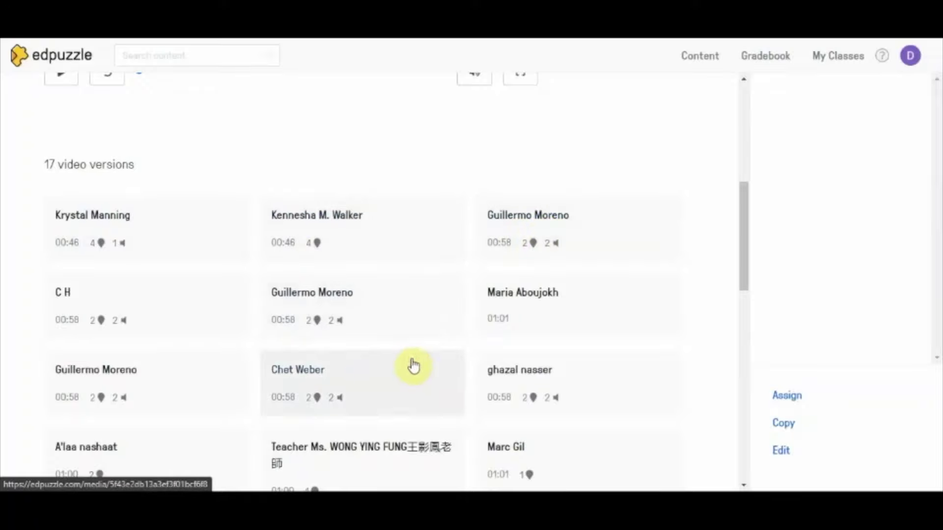
scroll(413, 366, down, 5)
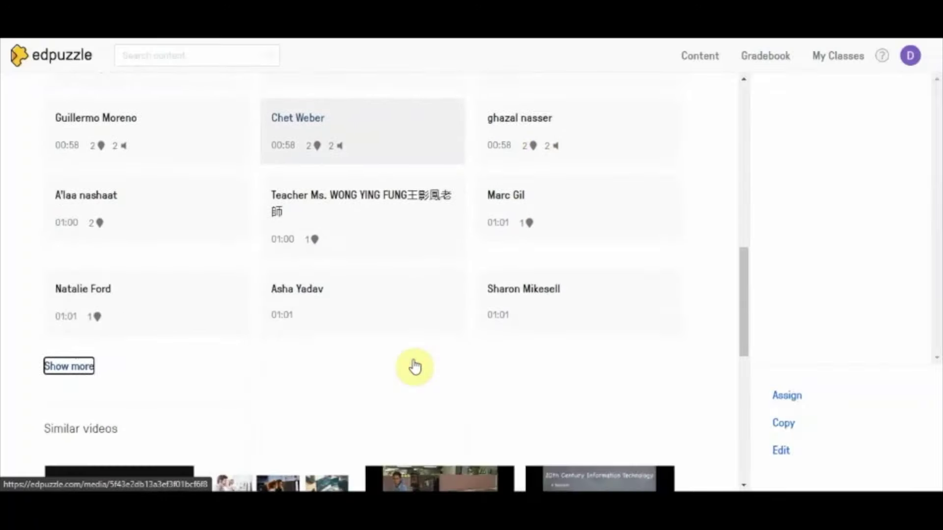
scroll(415, 365, up, 10)
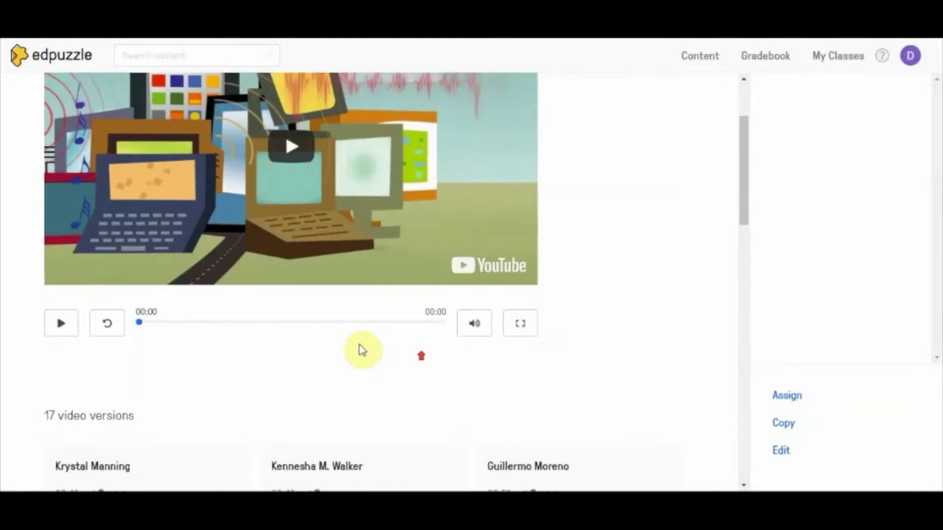
scroll(400, 344, down, 8)
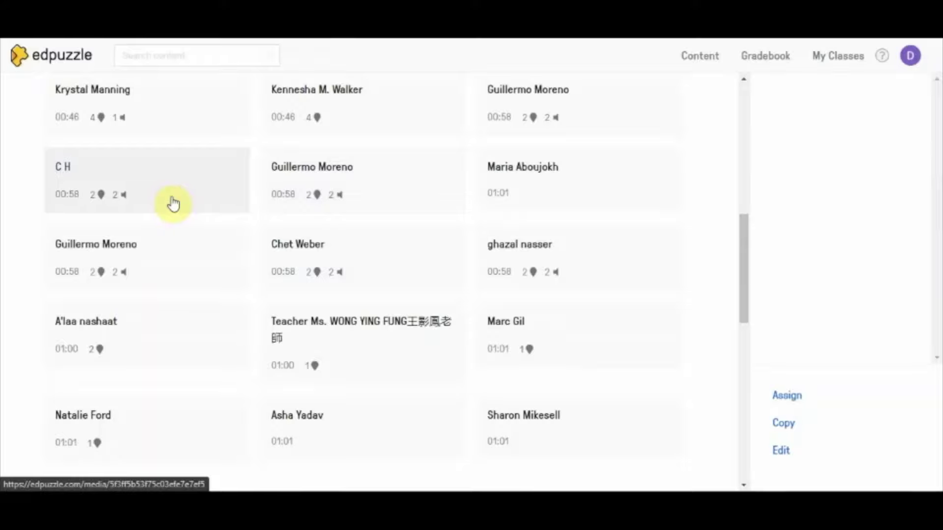
scroll(174, 203, up, 4)
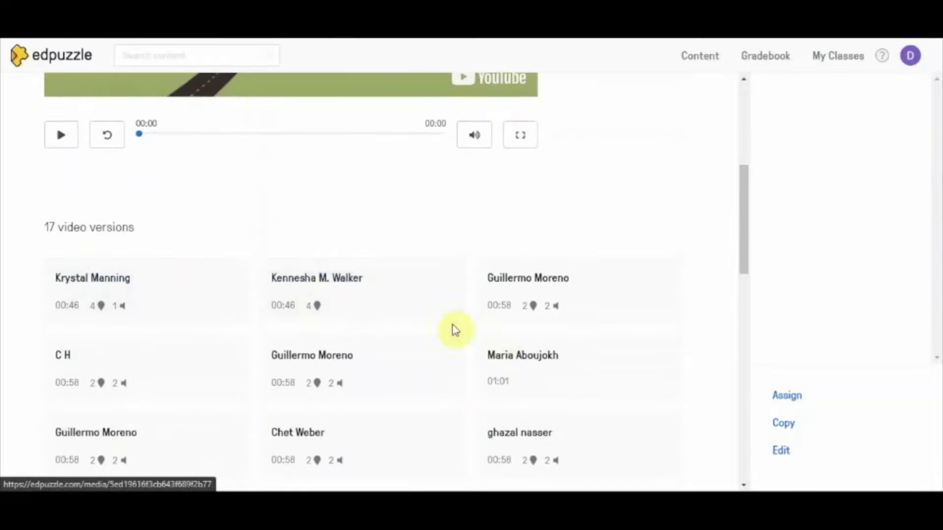
scroll(347, 425, down, 4)
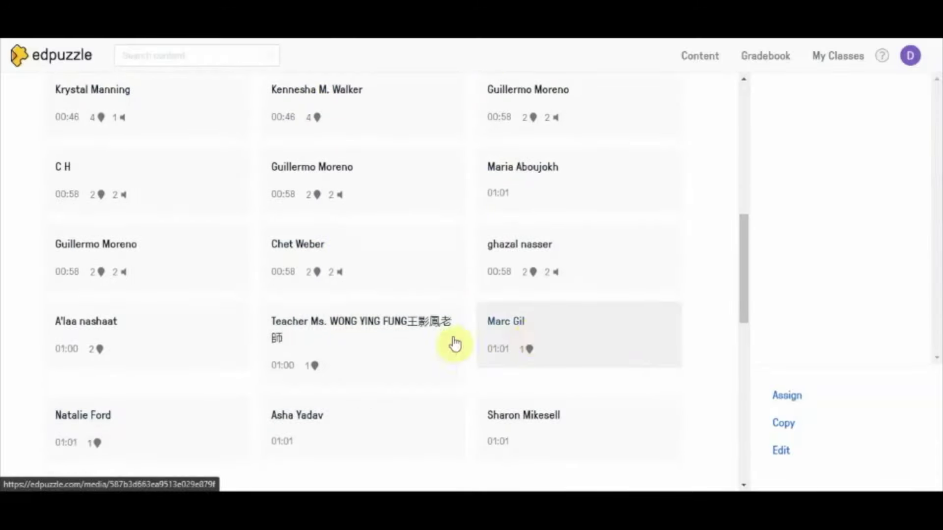
scroll(414, 360, up, 5)
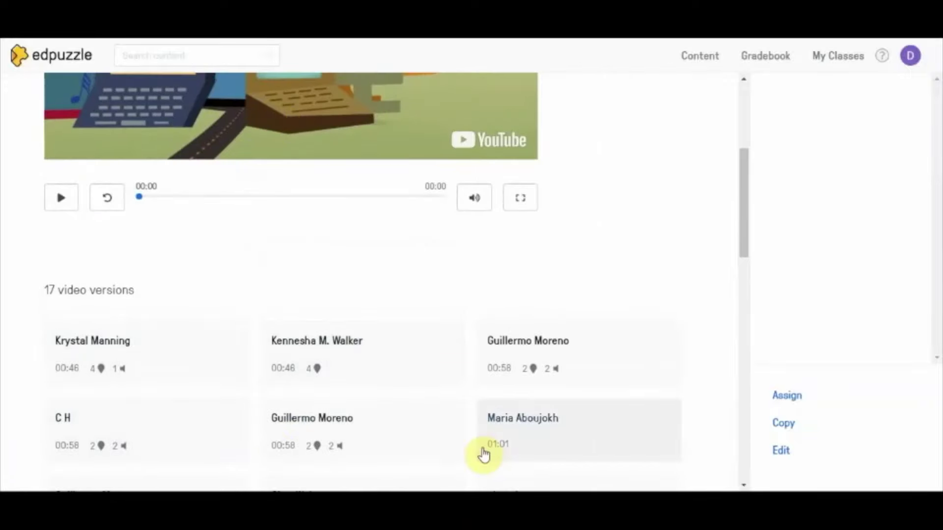
scroll(483, 454, down, 6)
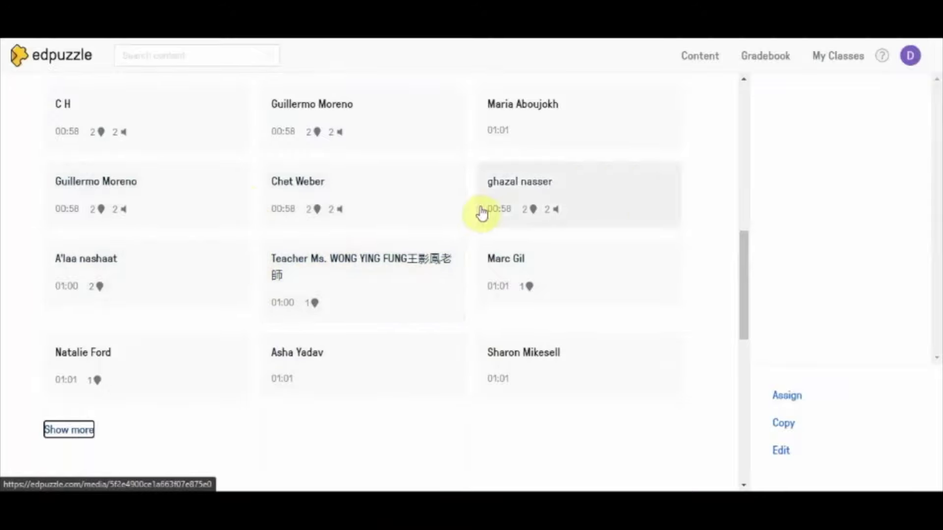
scroll(475, 217, up, 7)
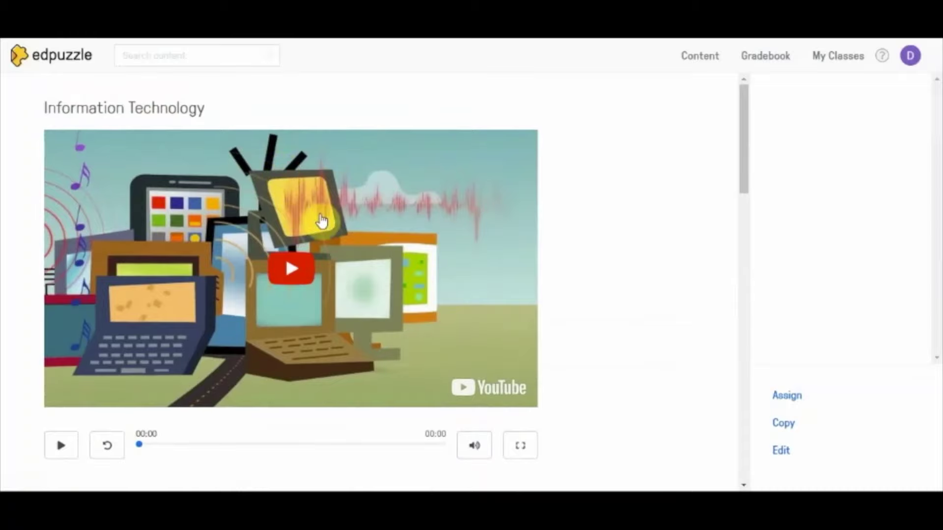
scroll(362, 210, down, 4)
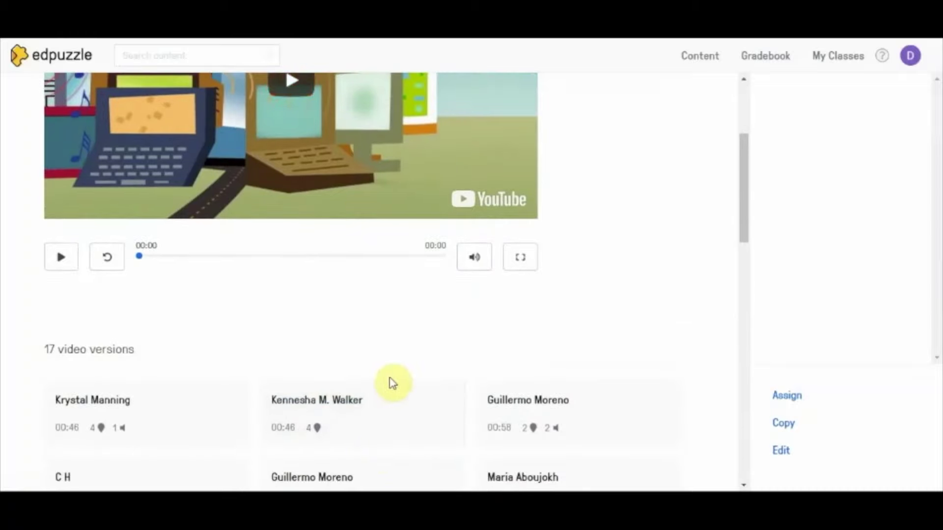
scroll(393, 383, down, 4)
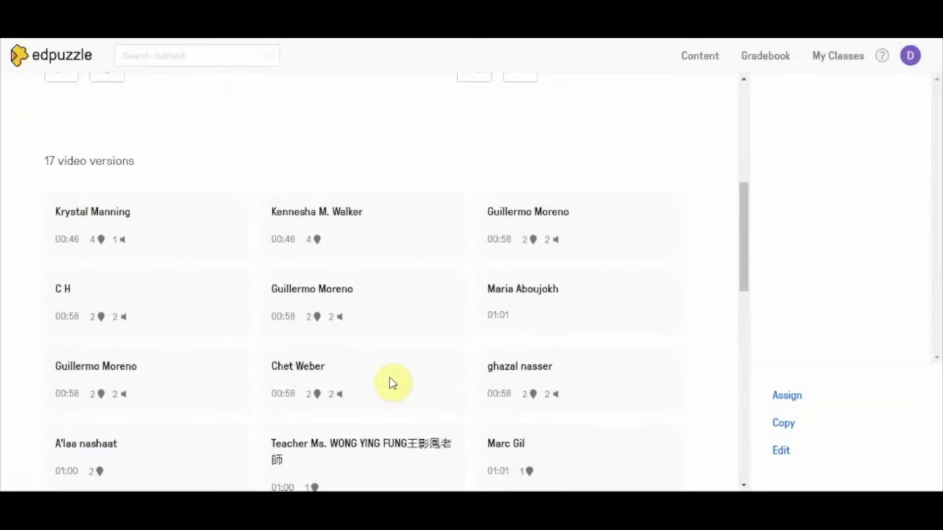
click(289, 254)
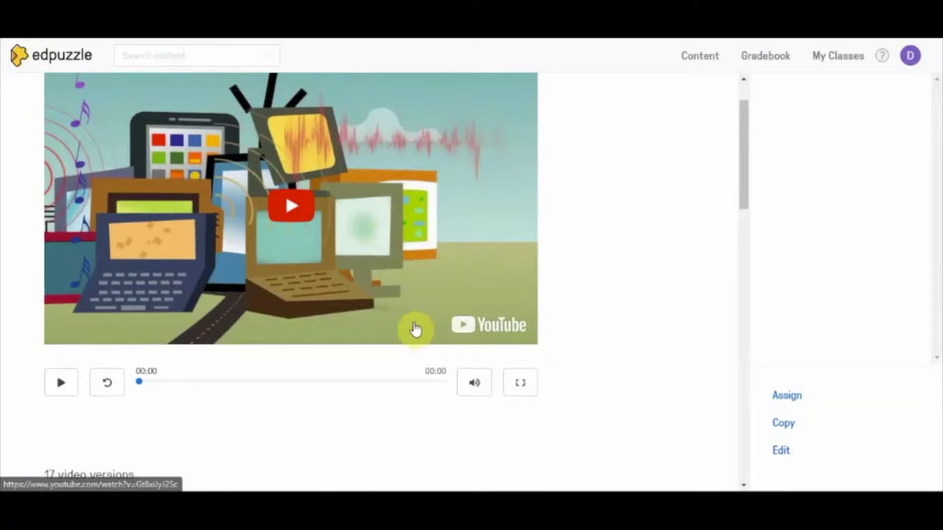
scroll(444, 308, down, 6)
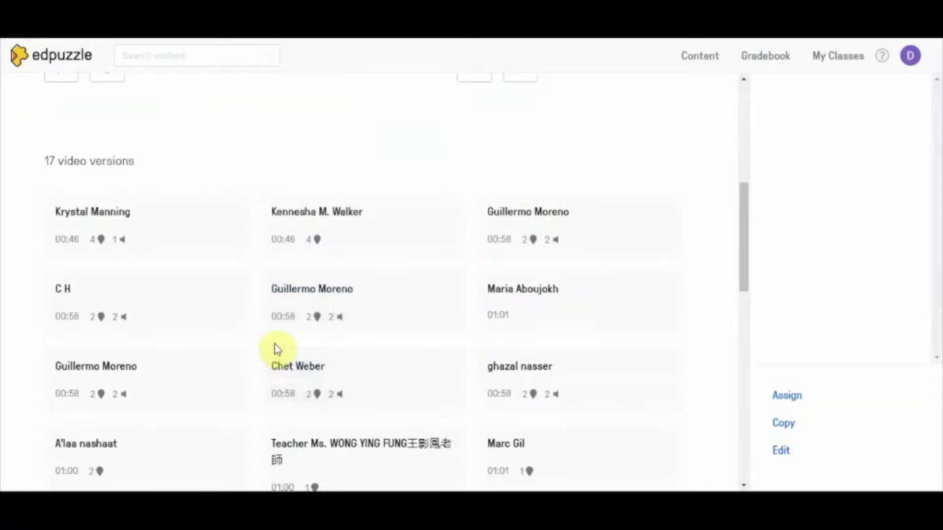
scroll(277, 349, down, 5)
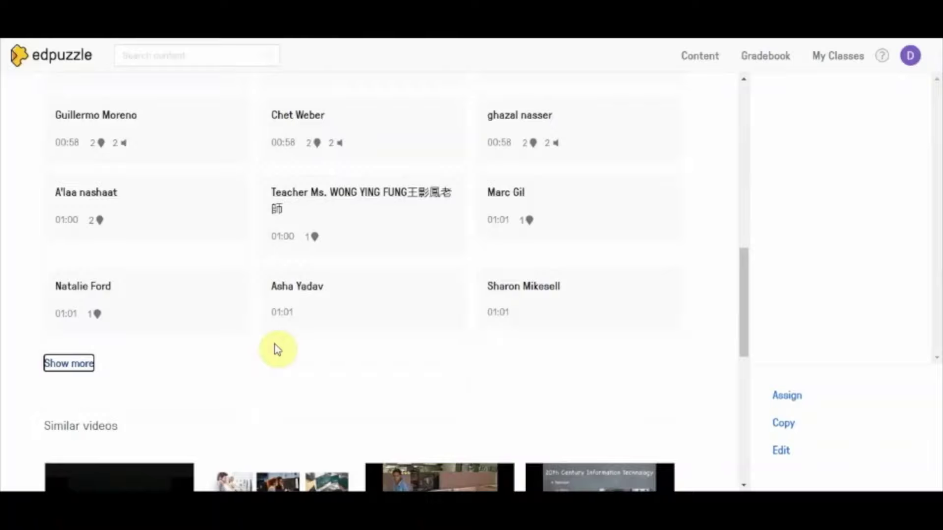
scroll(271, 330, up, 8)
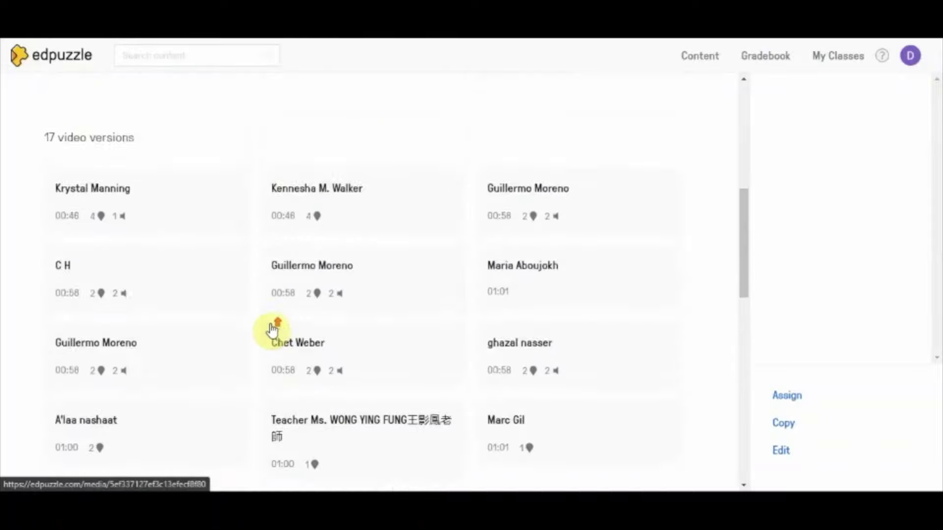
scroll(271, 330, up, 5)
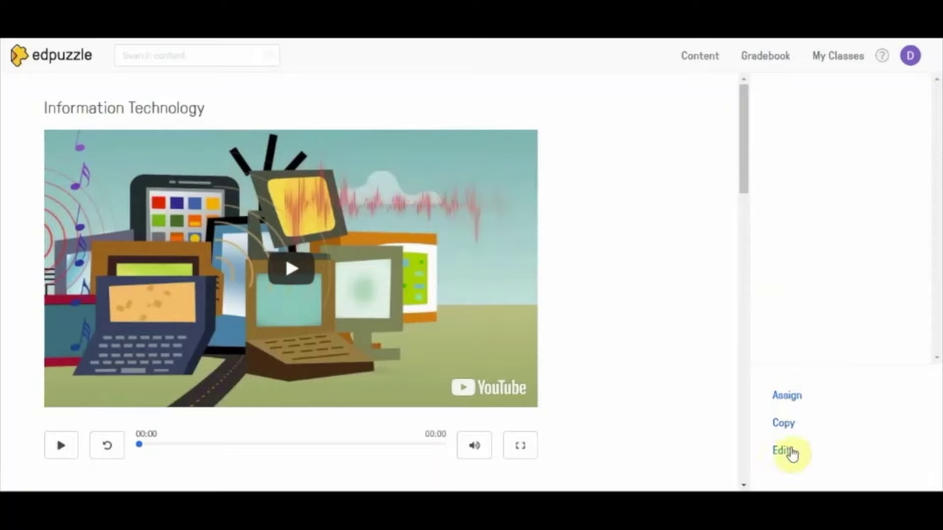
Open the Information Technology video for editing, play it in the Cut editor and pause at 00:16.
click(786, 459)
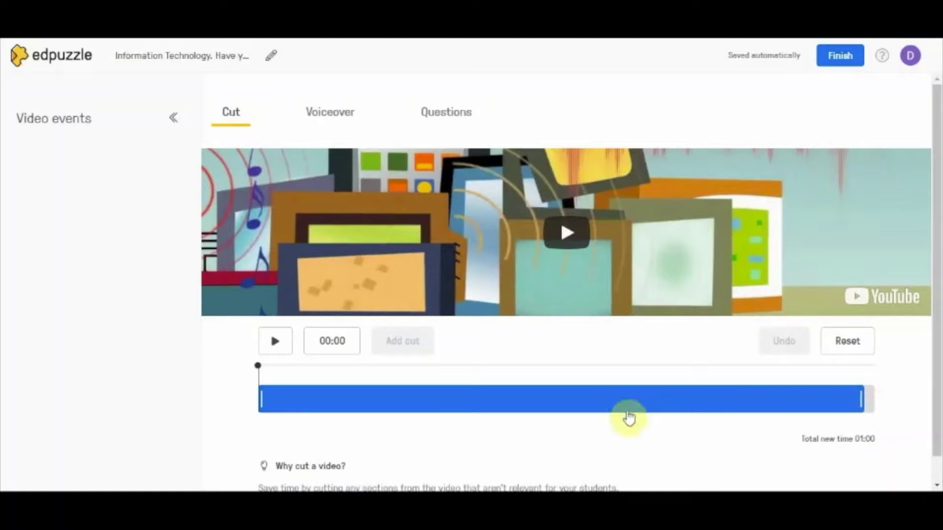
click(276, 344)
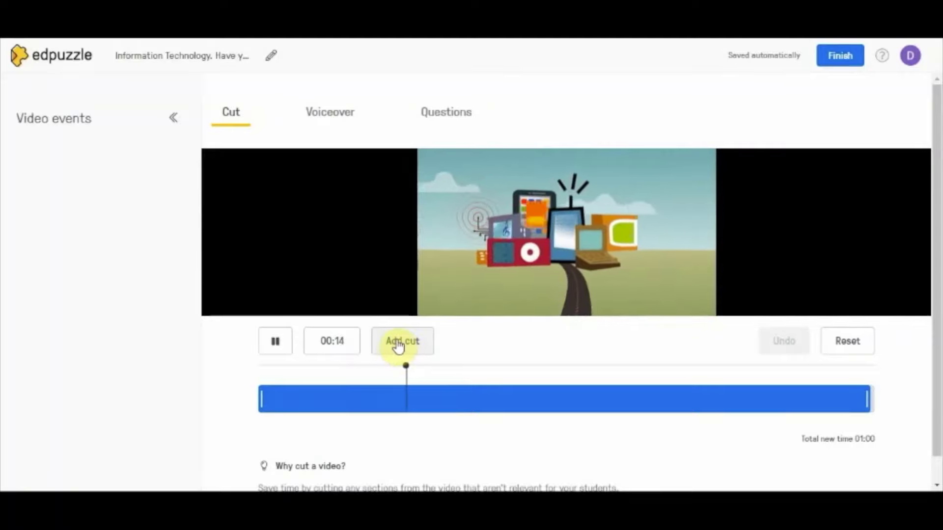
click(275, 344)
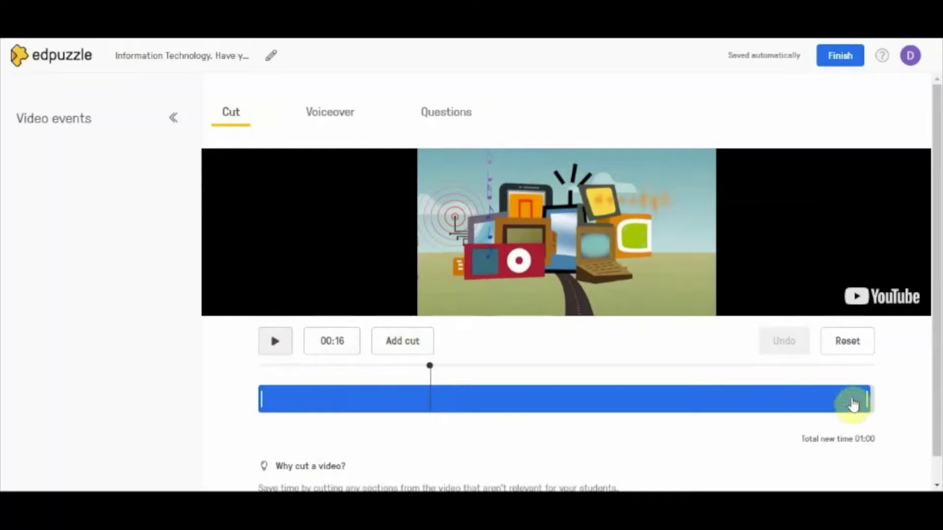
Trim the video so that it starts at about 00:05 and ends at about 00:50.
drag(260, 400, 317, 404)
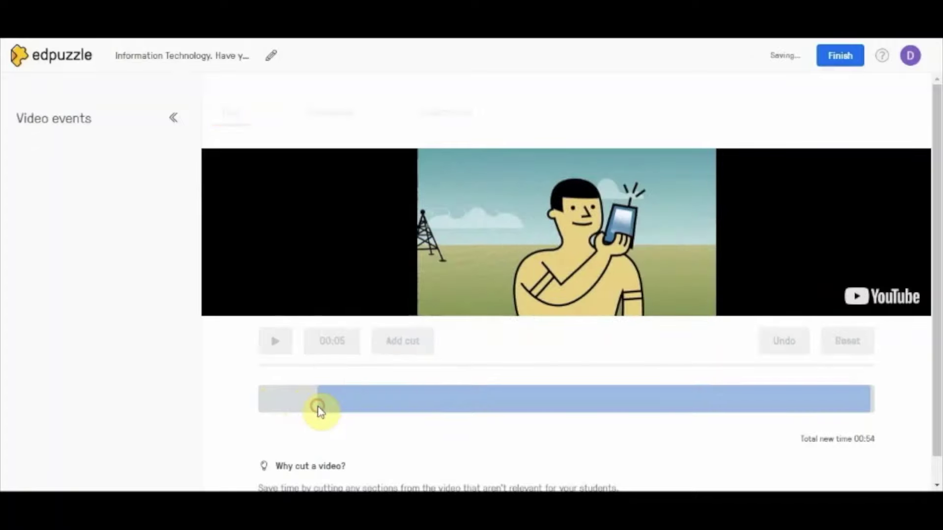
drag(867, 399, 774, 405)
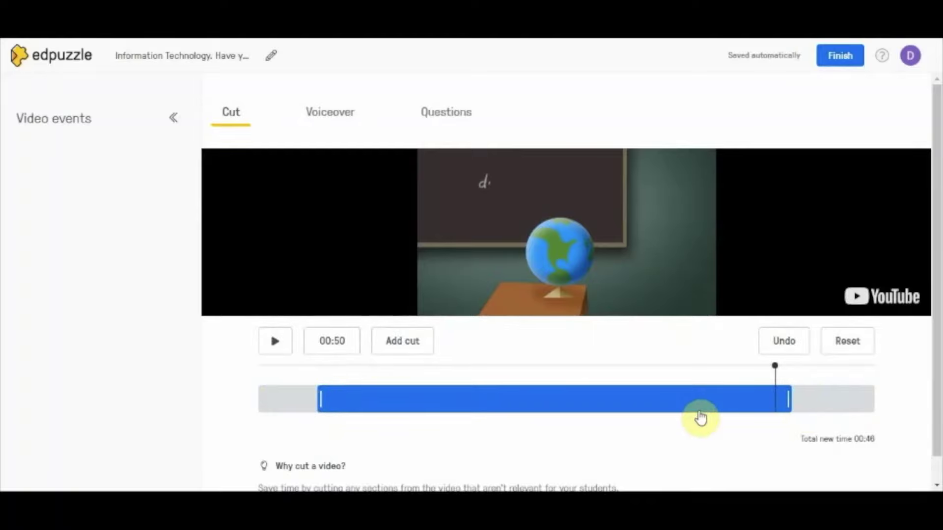
drag(789, 402, 770, 402)
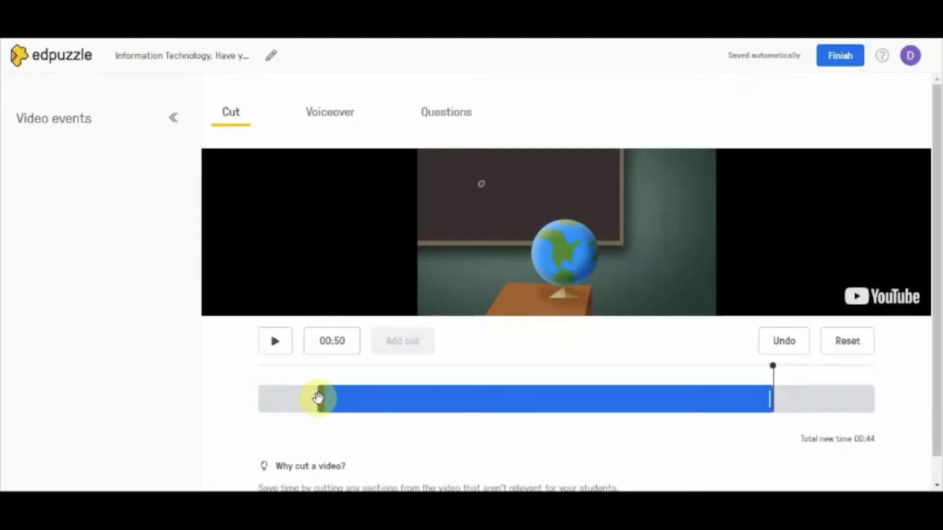
Adjust the trim of the video so that it starts at 00:00 and ends at about 00:57.
drag(322, 402, 357, 401)
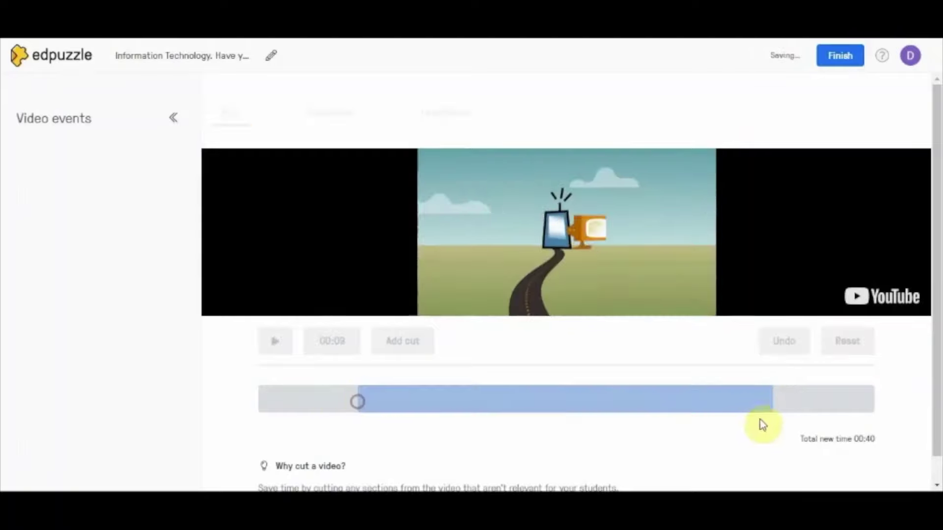
drag(771, 398, 825, 400)
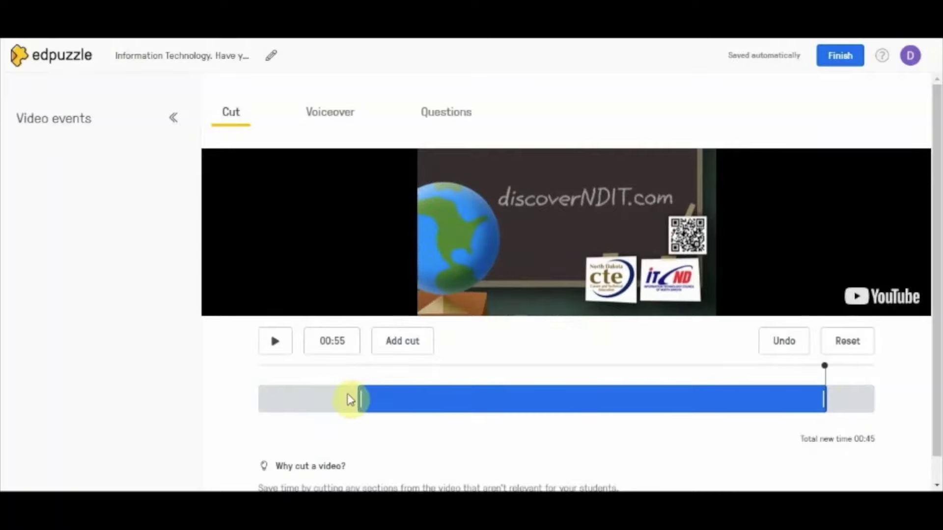
drag(362, 399, 282, 399)
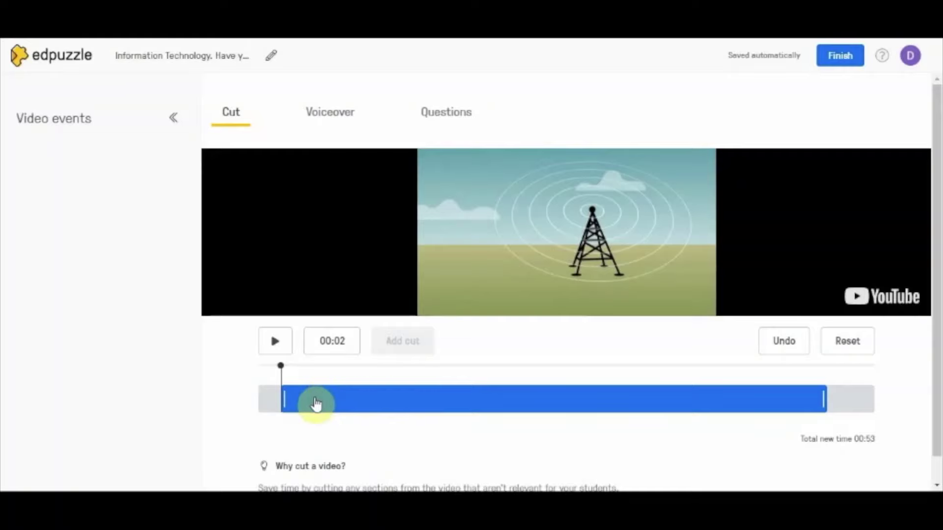
drag(284, 407, 259, 398)
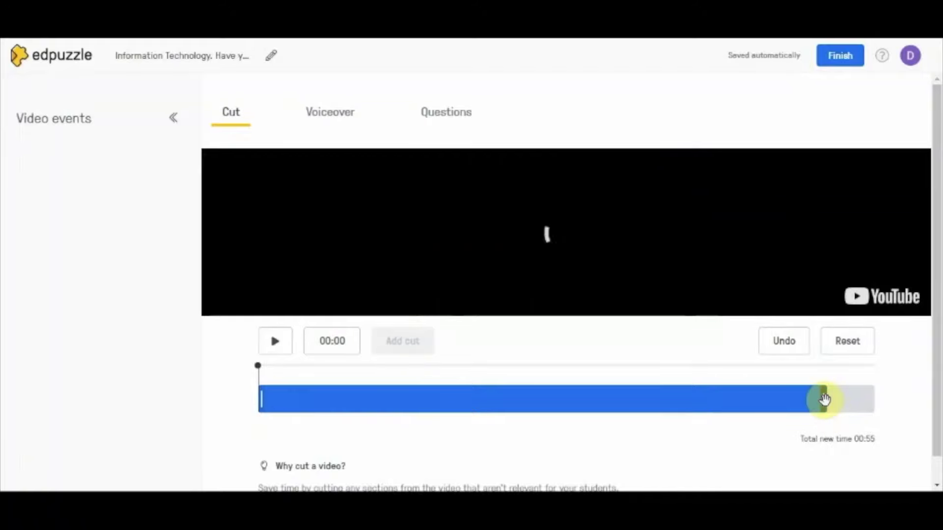
drag(825, 400, 850, 406)
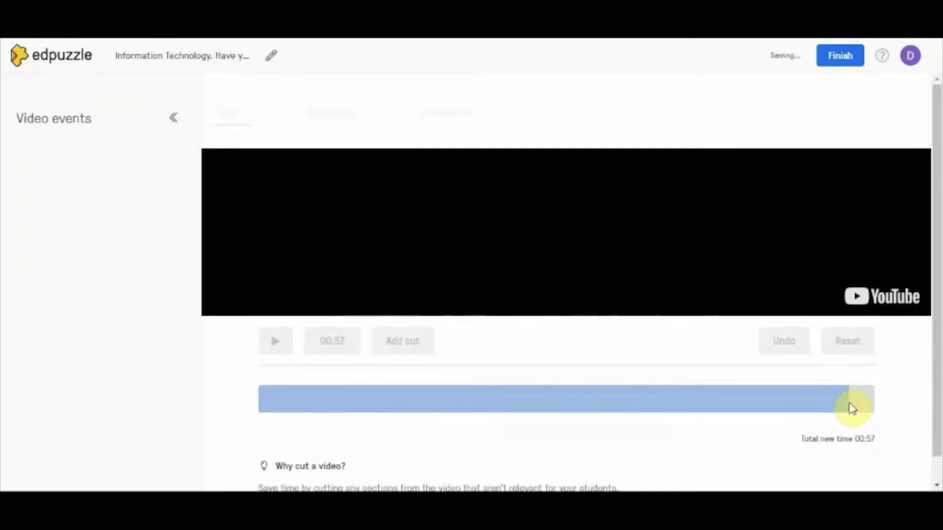
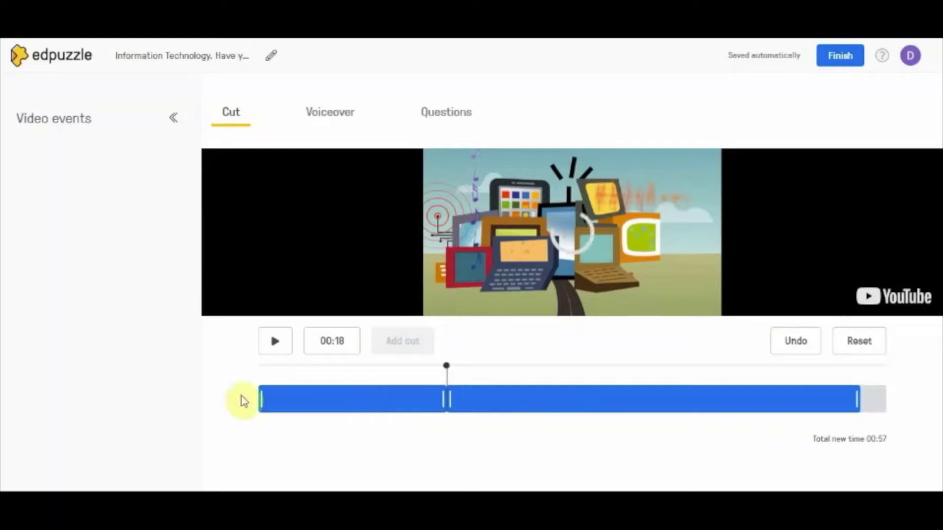
Remove the section between 00:18 and about 00:21 from the video and play the part after it up to 00:24.
click(445, 399)
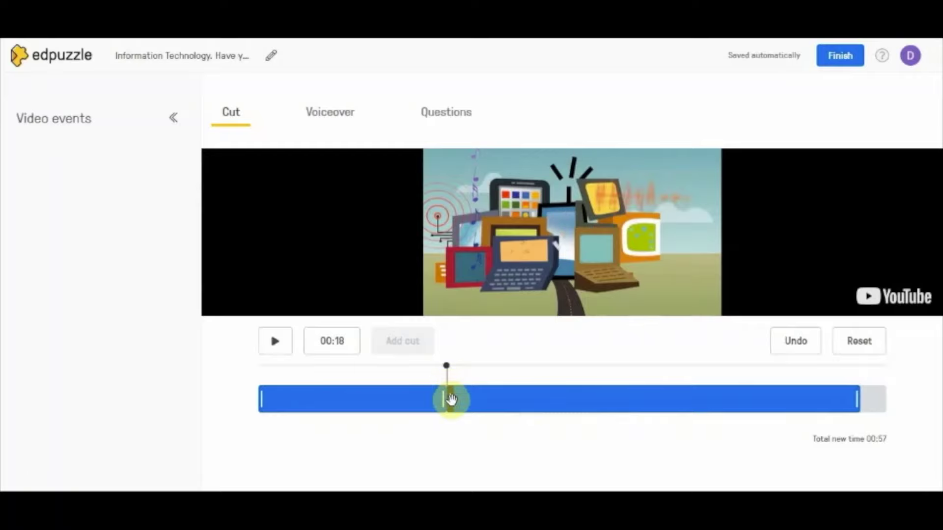
mouse_move(450, 402)
mouse_down()
mouse_move(522, 402)
mouse_move(473, 400)
mouse_move(486, 399)
mouse_up()
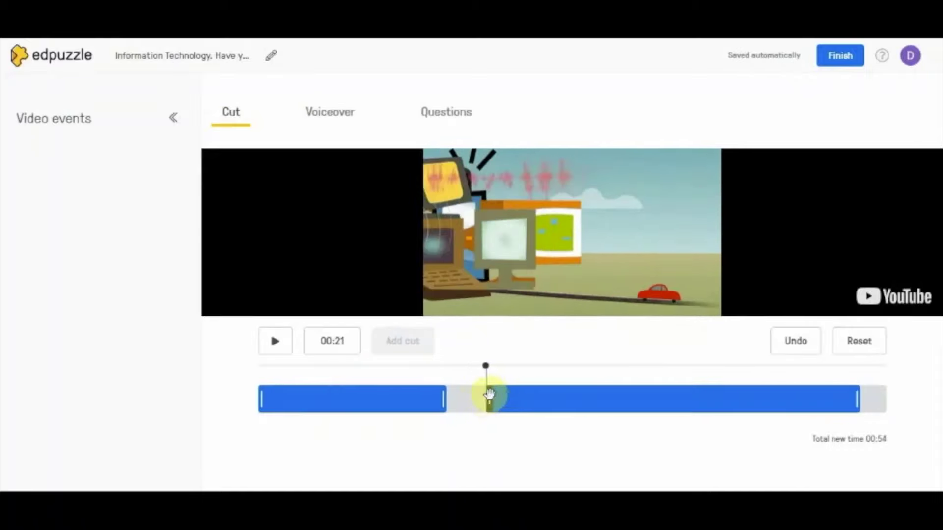
click(274, 341)
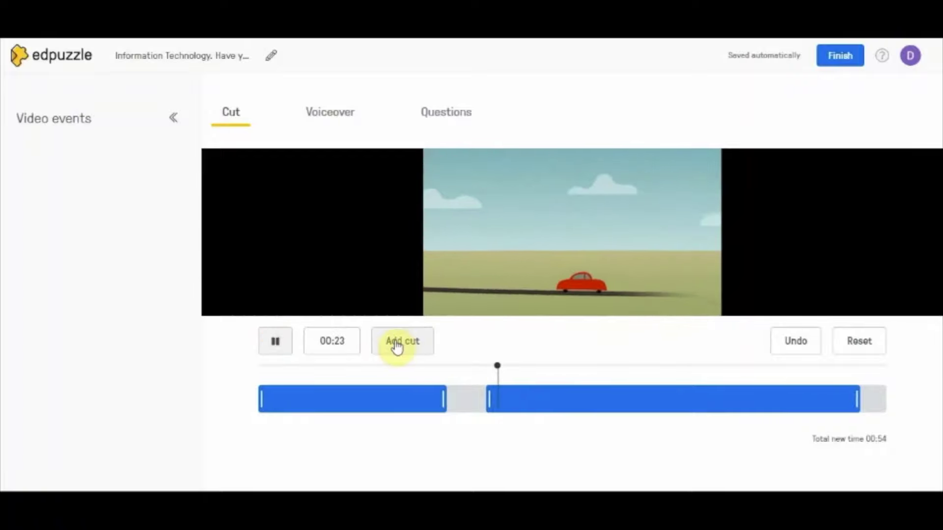
click(277, 348)
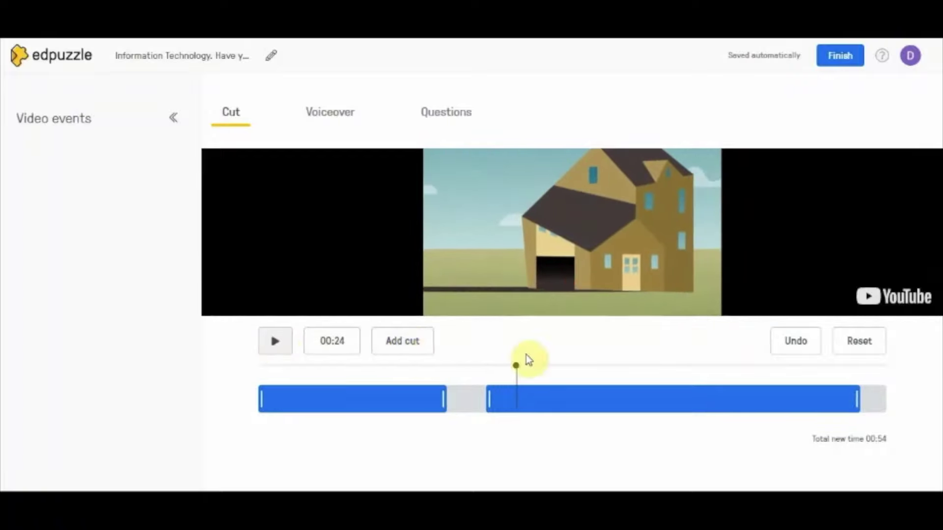
drag(517, 371, 668, 372)
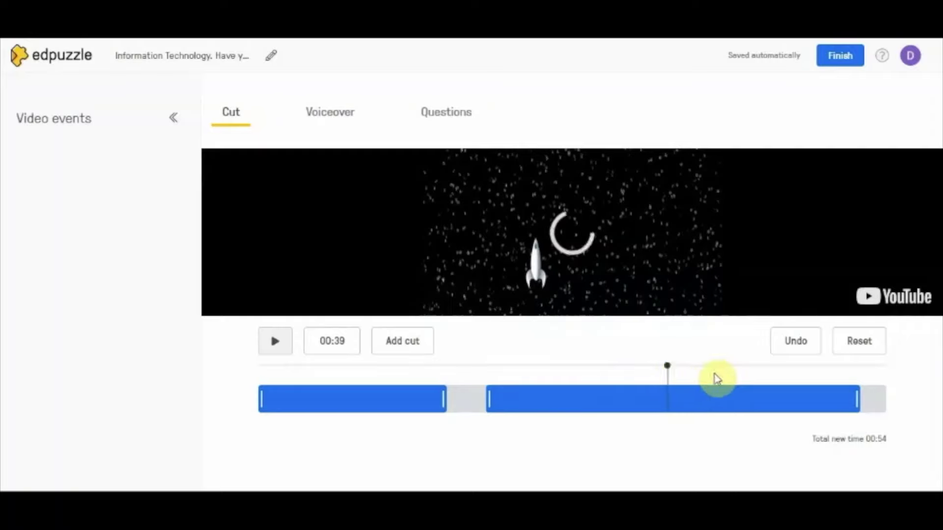
click(409, 342)
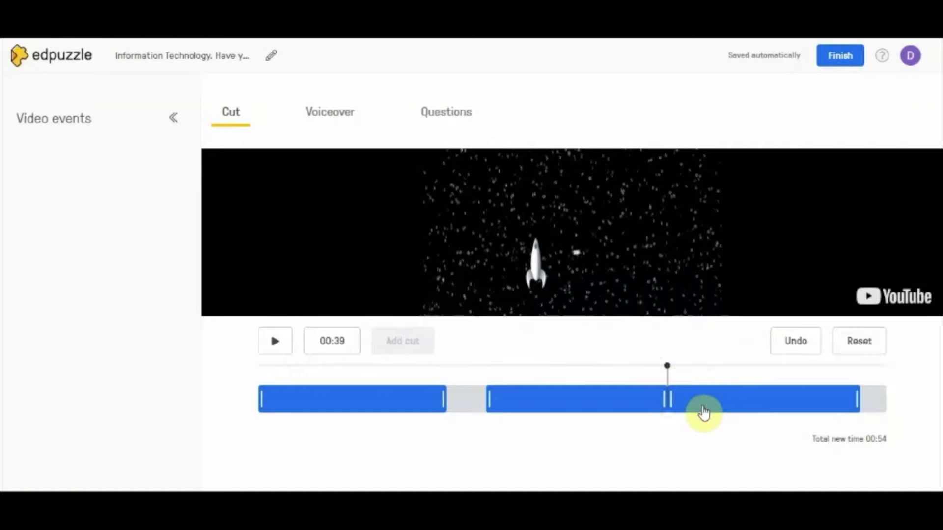
click(675, 404)
Add another cut at 00:41 and remove the section from there to about 00:44.
click(685, 409)
click(668, 403)
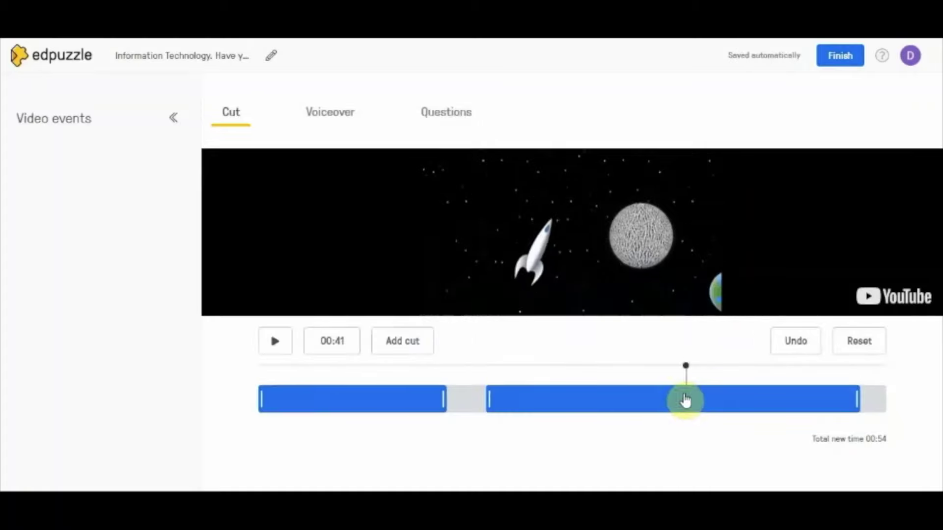
click(410, 346)
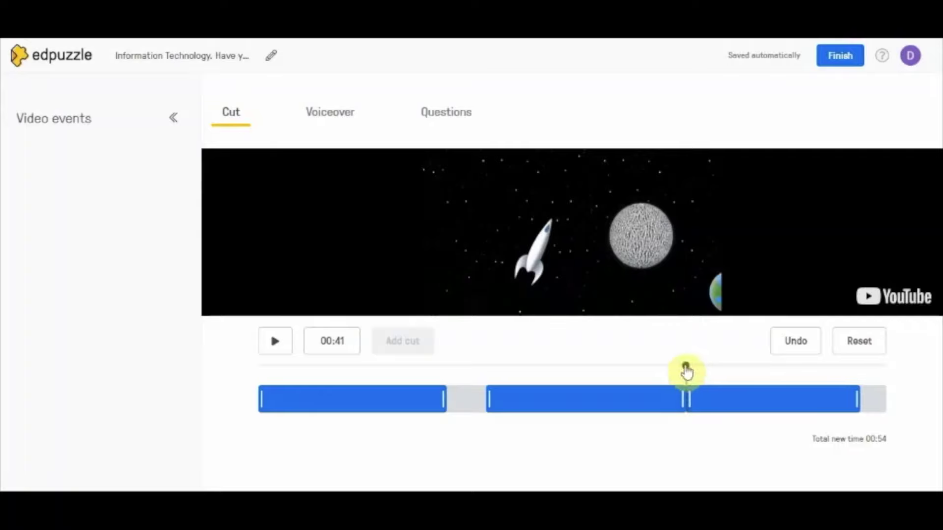
click(718, 370)
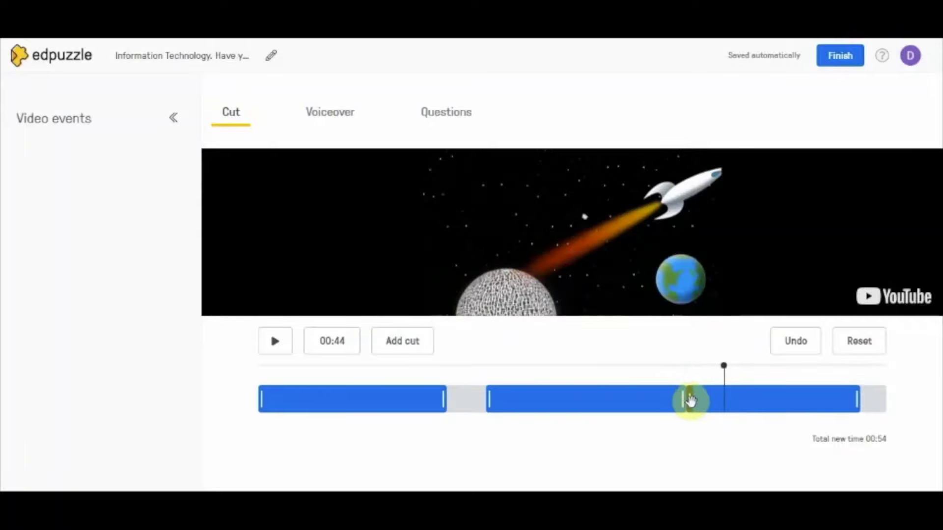
drag(690, 400, 731, 402)
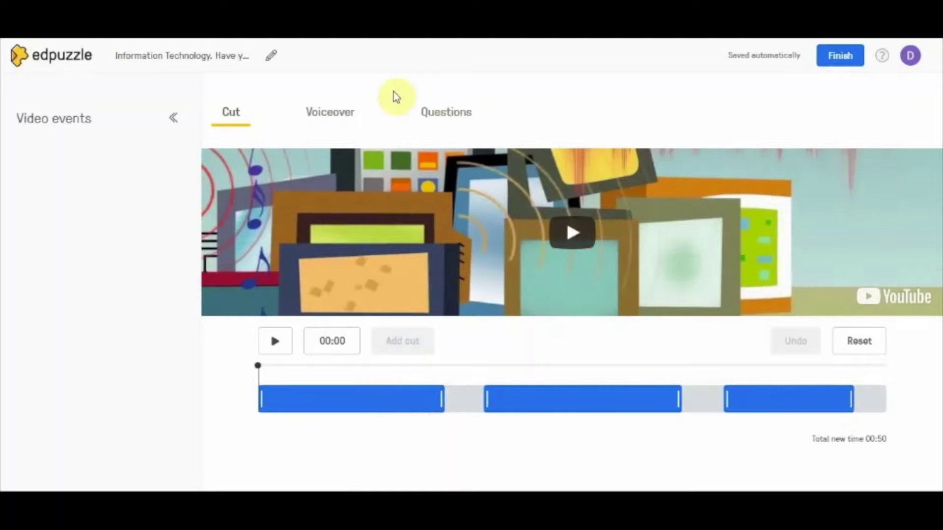
Check whether voiceover is available for the video, and open the question types that can be added.
click(331, 114)
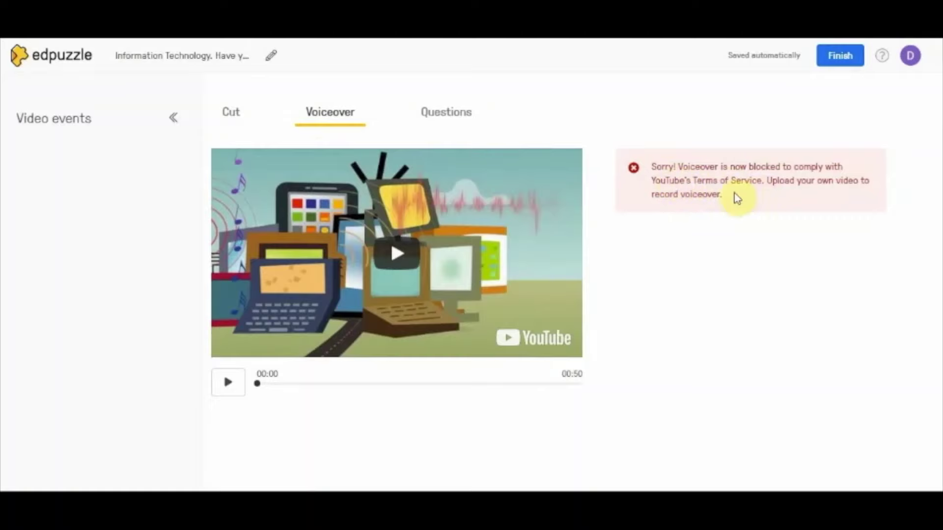
click(450, 124)
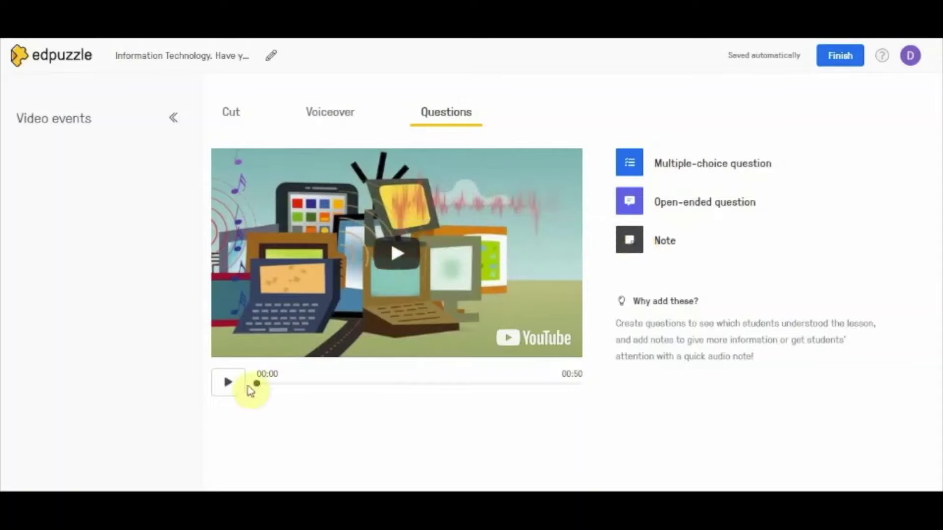
mouse_move(683, 157)
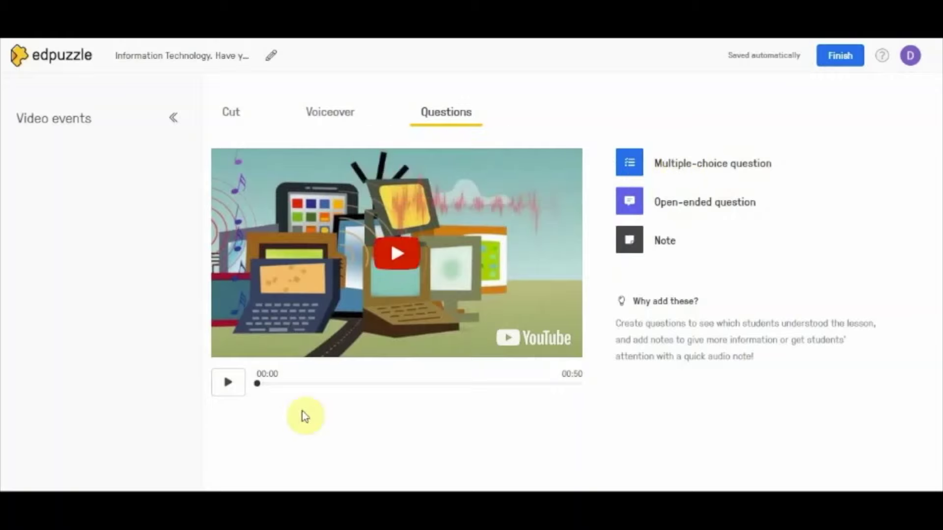
Play the video to 00:05 and add a multiple-choice question there with the text "What is this video about?".
click(229, 383)
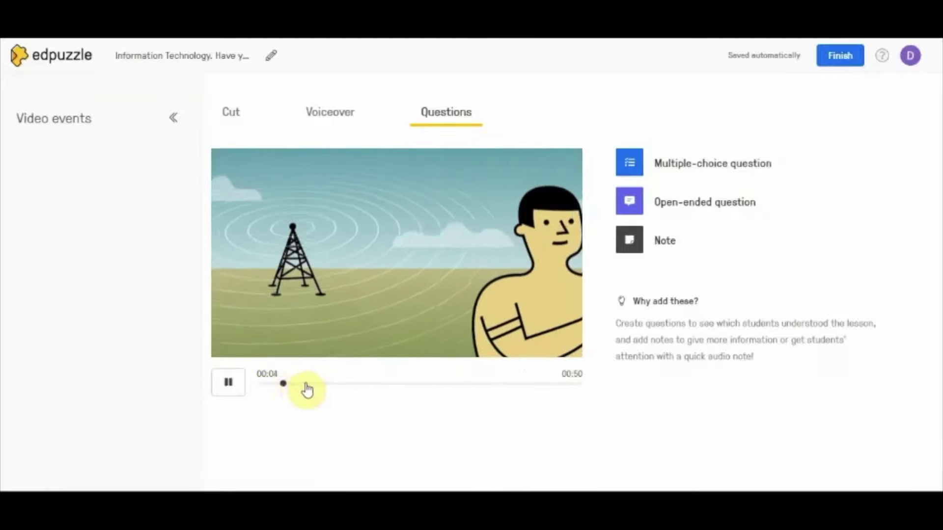
click(229, 384)
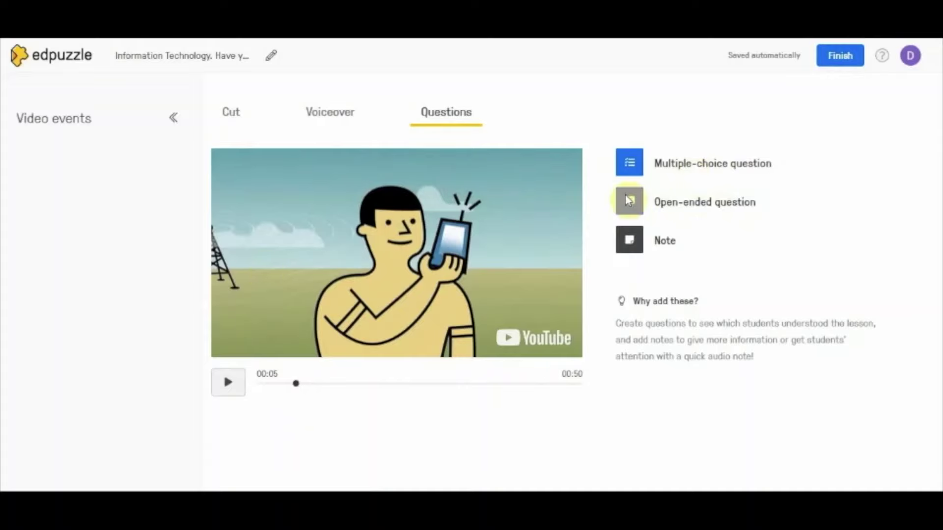
click(684, 169)
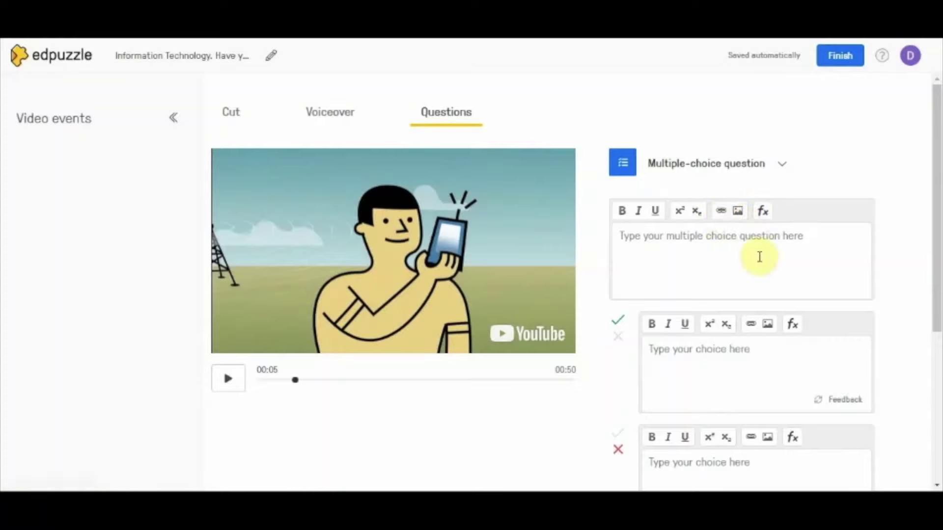
click(627, 238)
text(What is this)
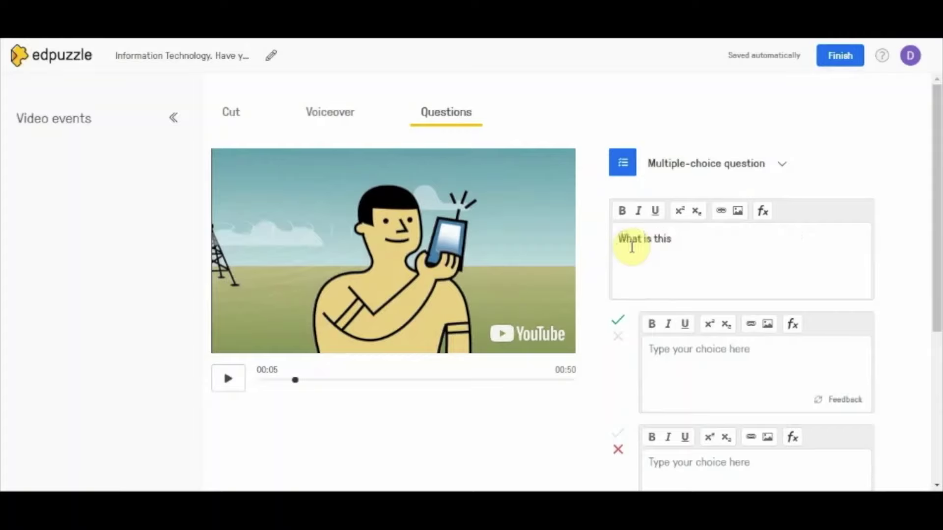
text( video about?)
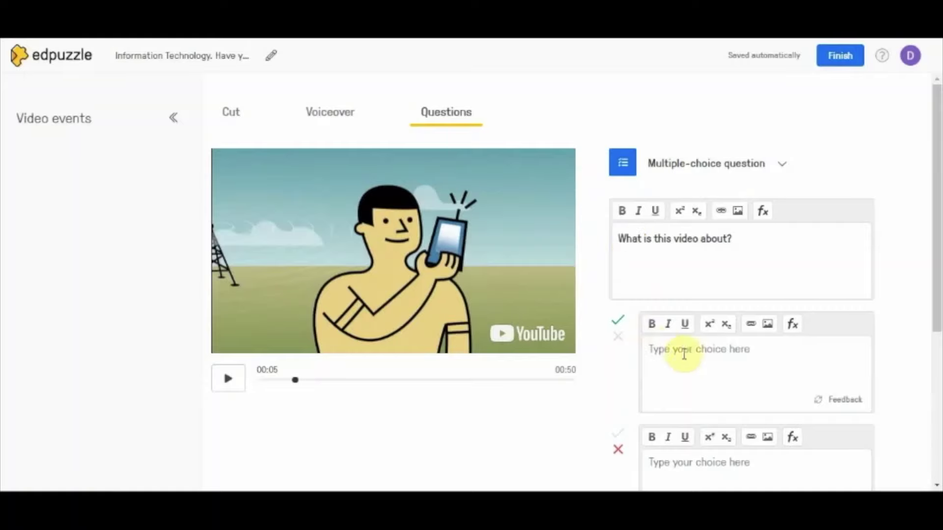
Enter "Information technology" as the correct answer choice and "Humans" as the incorrect one.
click(718, 353)
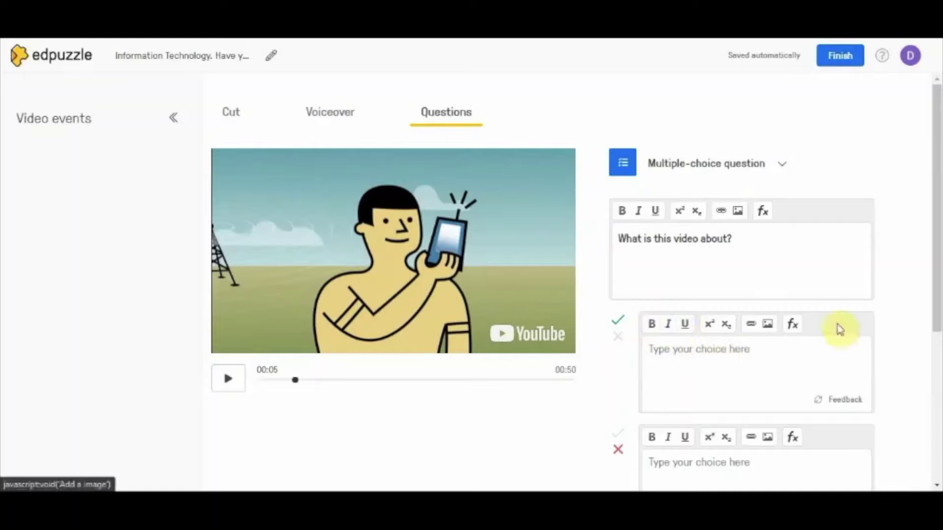
scroll(665, 354, down, 3)
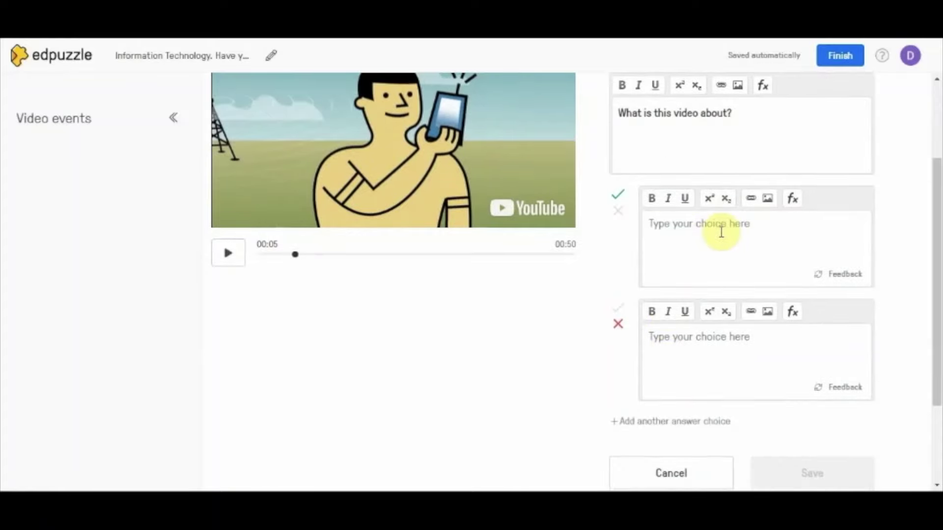
text(In)
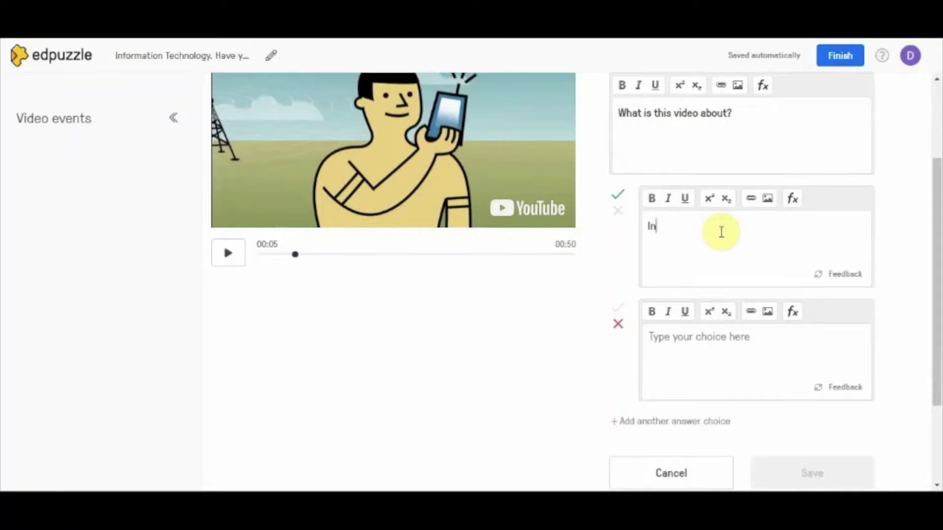
text(formation technology)
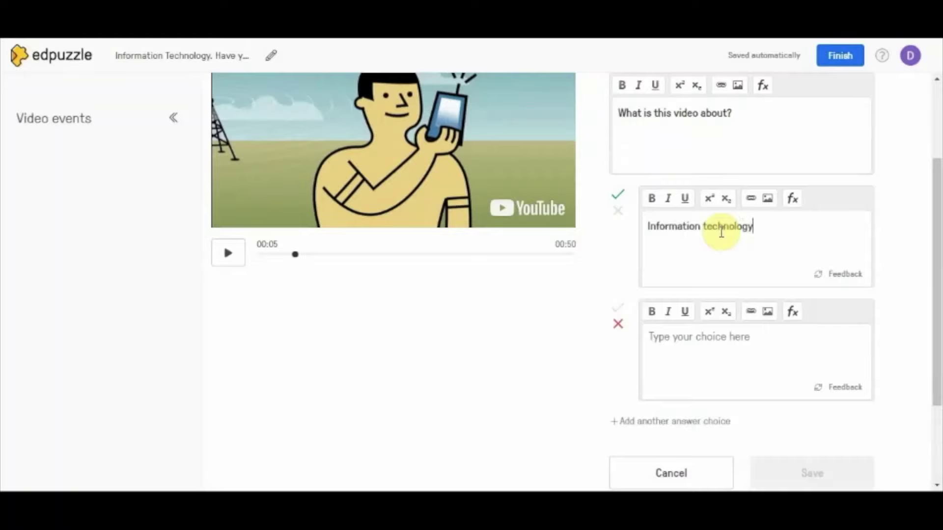
click(700, 337)
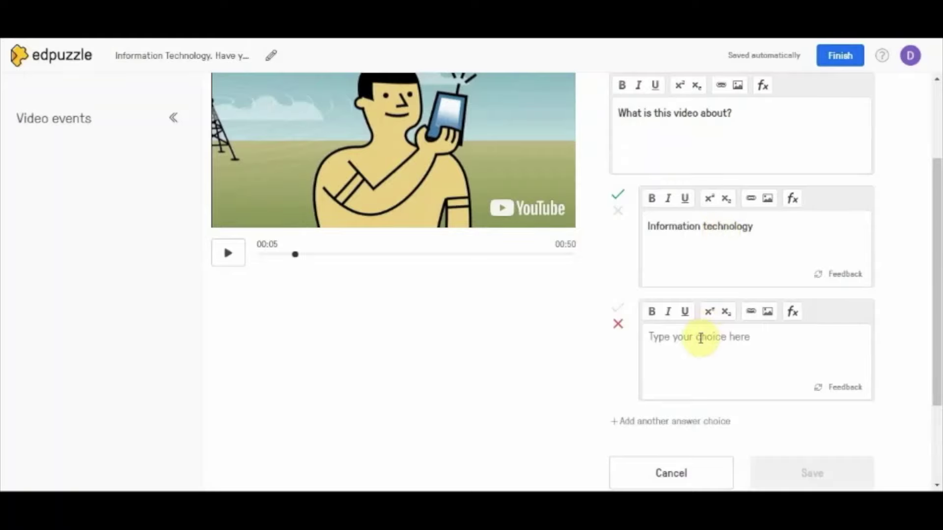
text(Humans)
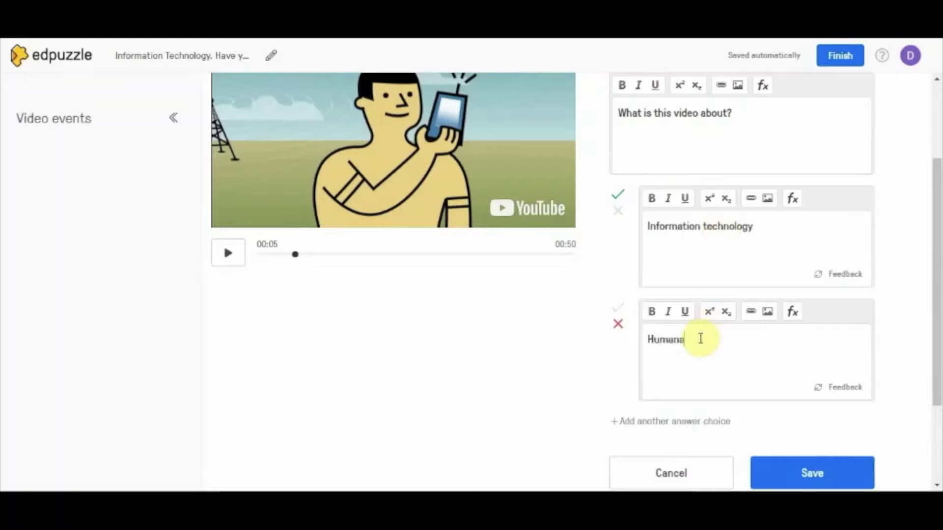
Add a third, incorrect answer choice "Elephants" and review the question with all its choices.
scroll(701, 338, down, 1)
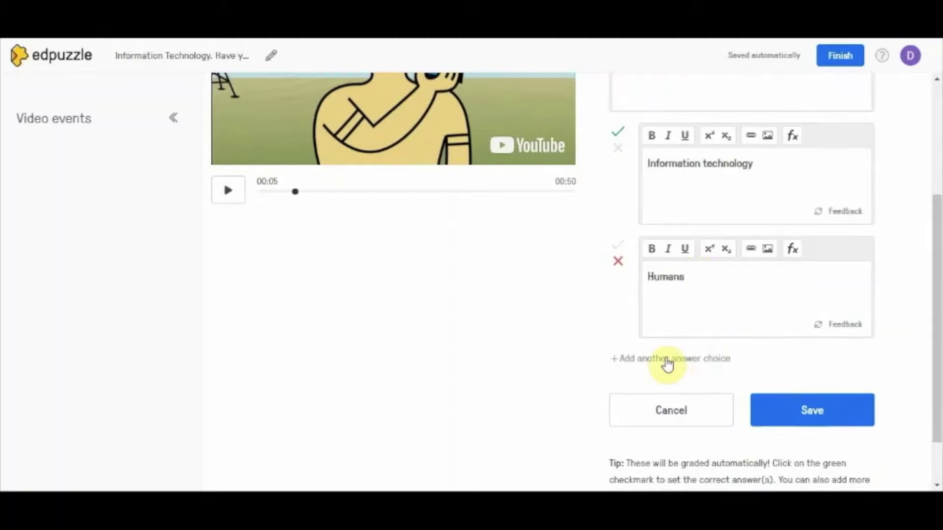
click(667, 359)
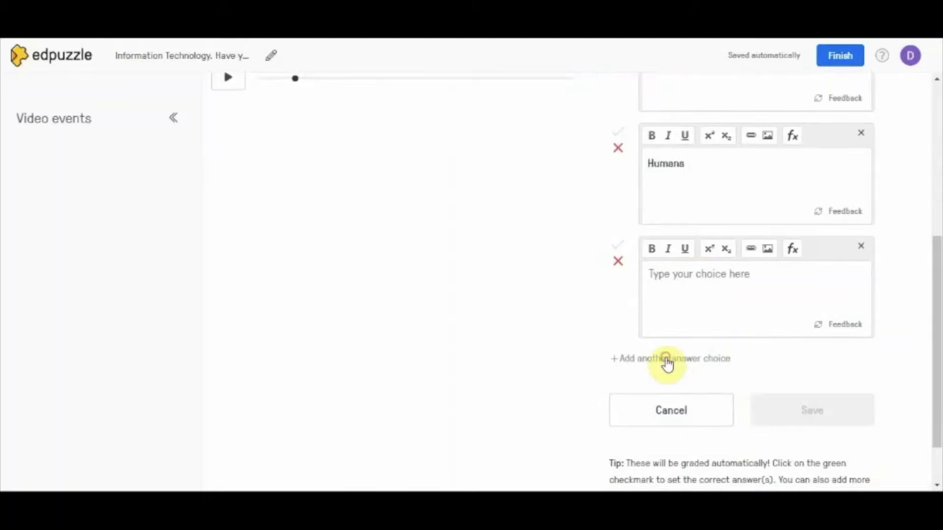
click(681, 277)
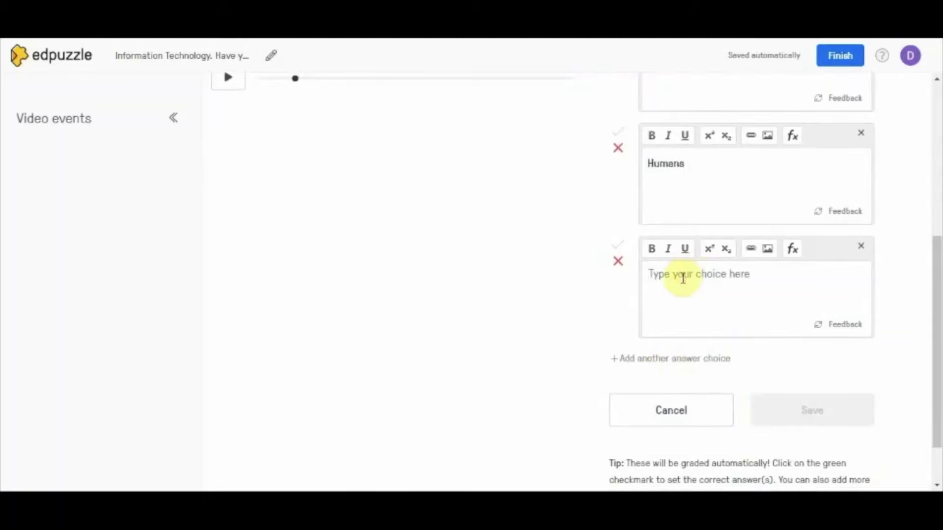
text(Elephants)
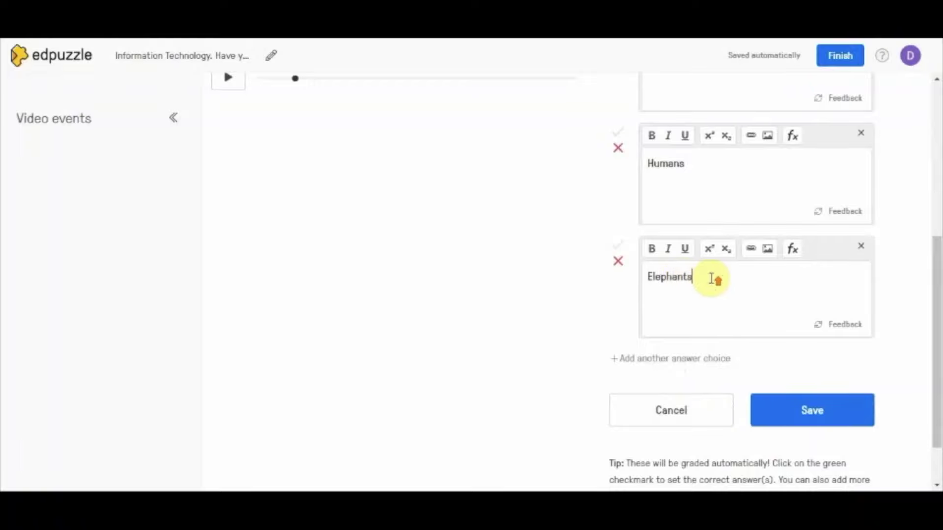
scroll(711, 278, up, 4)
scroll(711, 275, down, 2)
scroll(712, 261, down, 2)
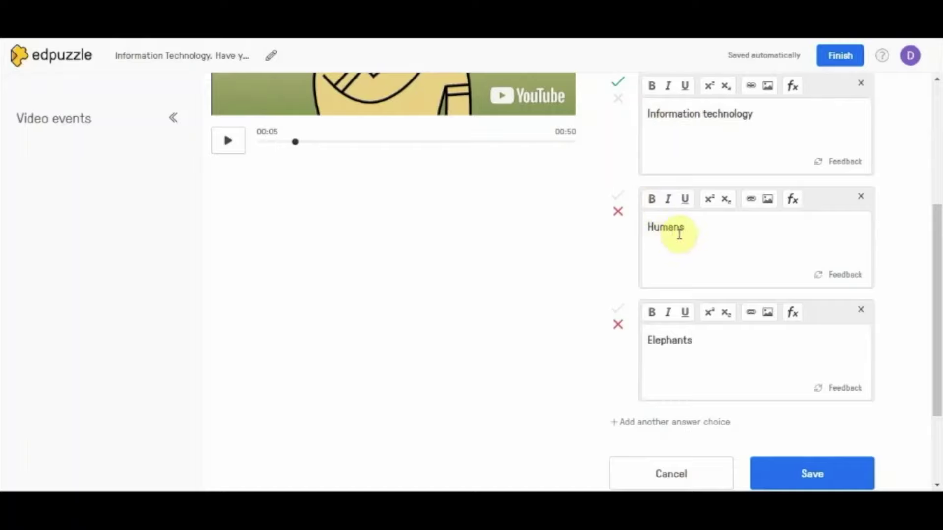
Try marking "Humans" and "Elephants" as additional correct answers, and set both back to incorrect.
click(618, 214)
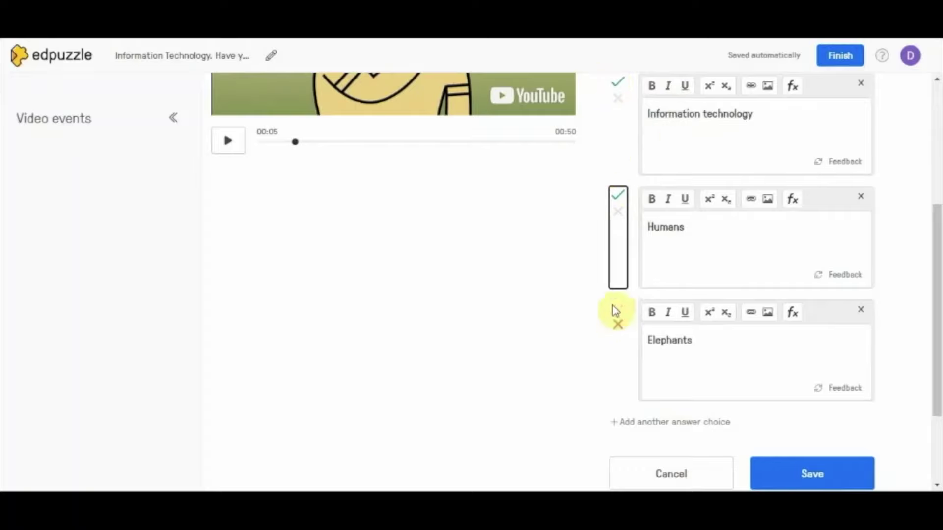
click(616, 326)
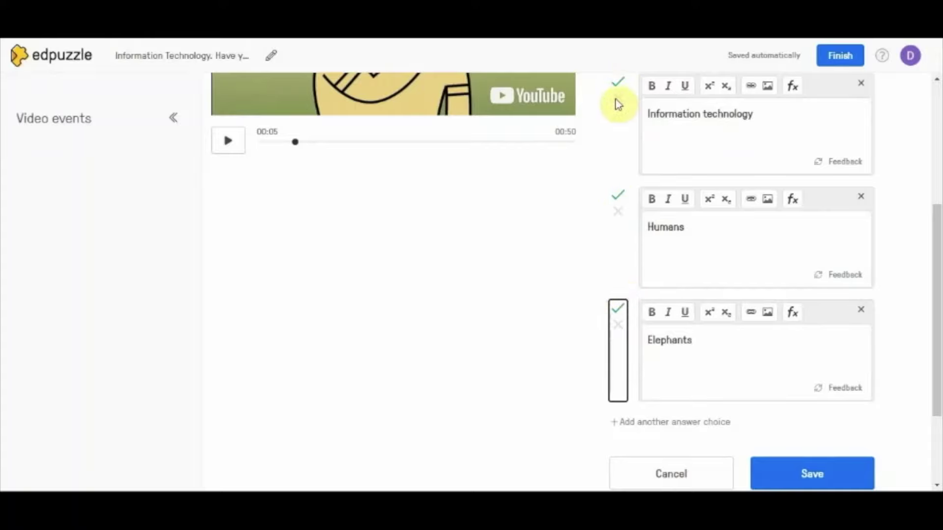
scroll(618, 104, up, 1)
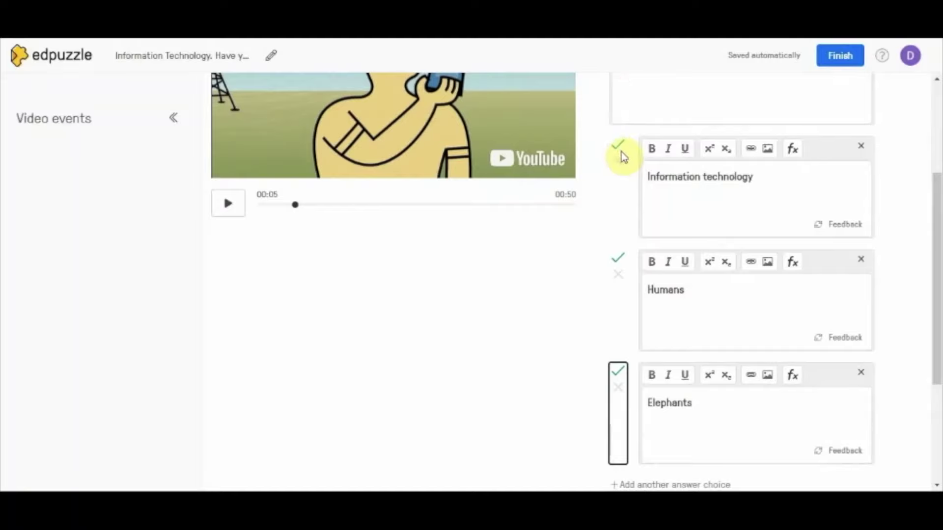
click(619, 275)
scroll(621, 295, down, 1)
scroll(623, 299, down, 2)
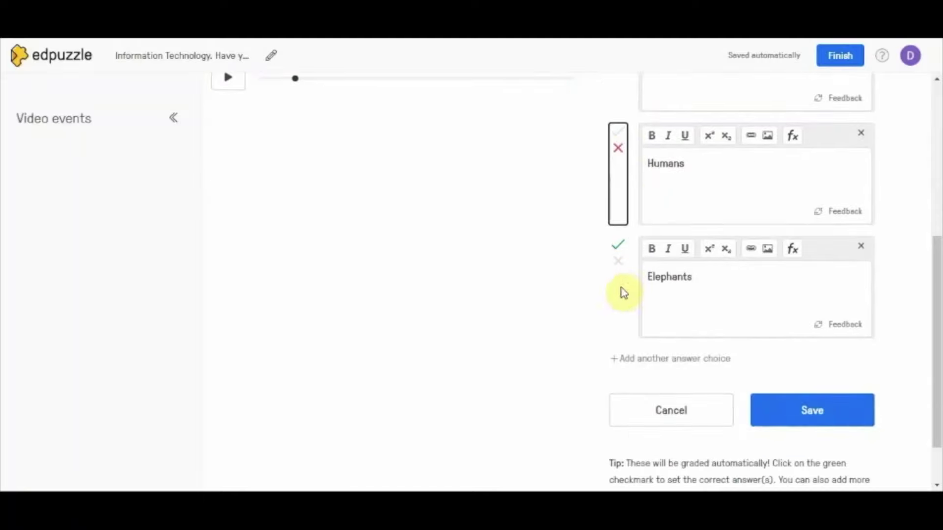
click(617, 261)
scroll(644, 222, down, 1)
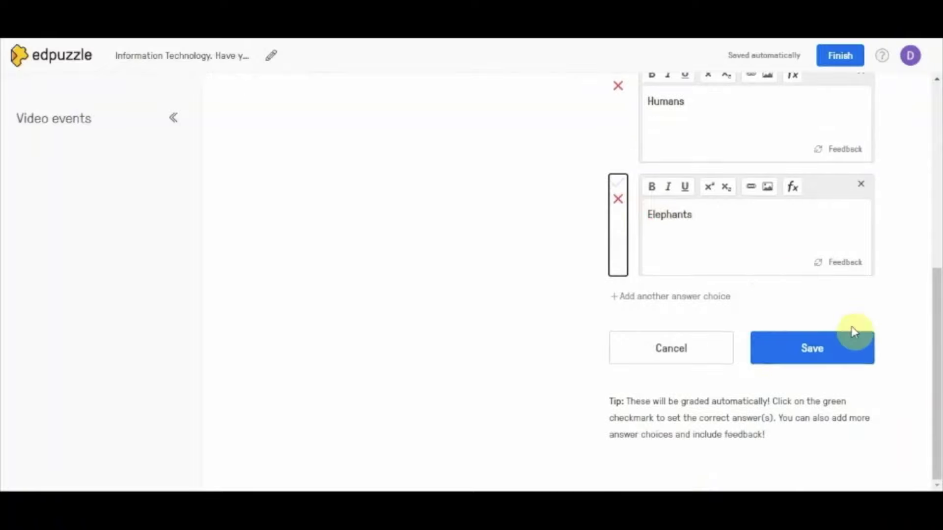
Save the multiple-choice question and review its marker, its entry below the video and its student preview.
click(815, 348)
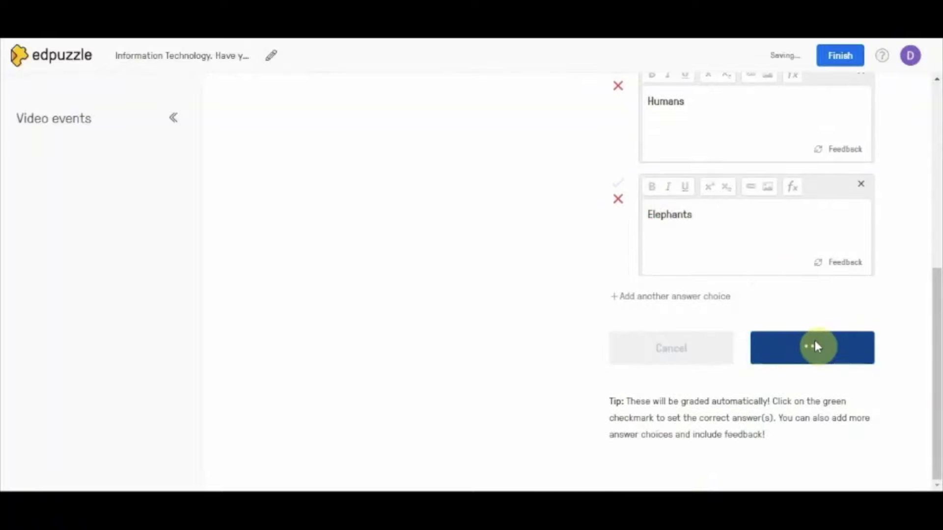
click(221, 390)
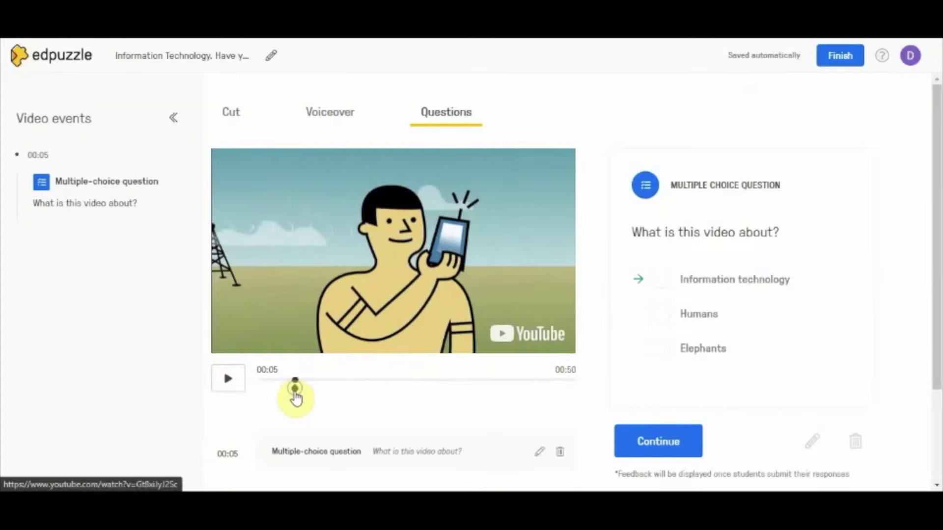
scroll(295, 399, down, 3)
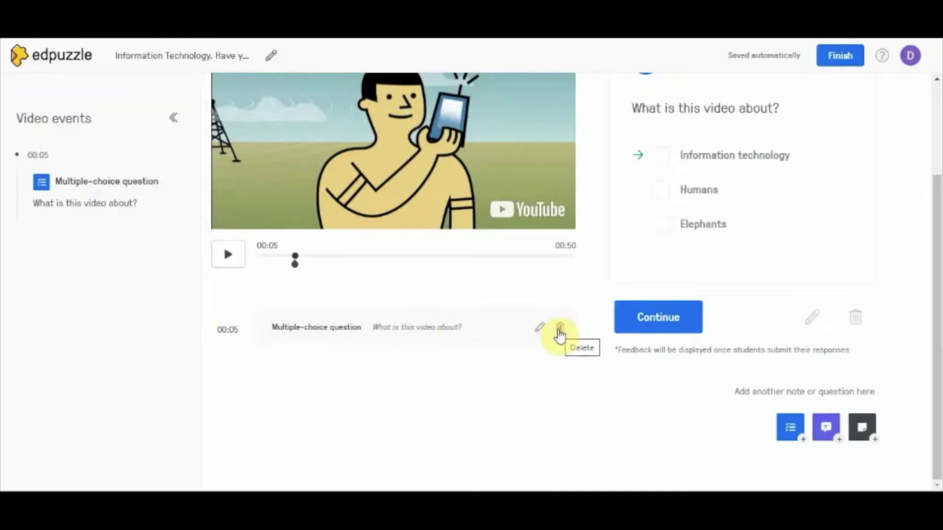
scroll(559, 335, up, 2)
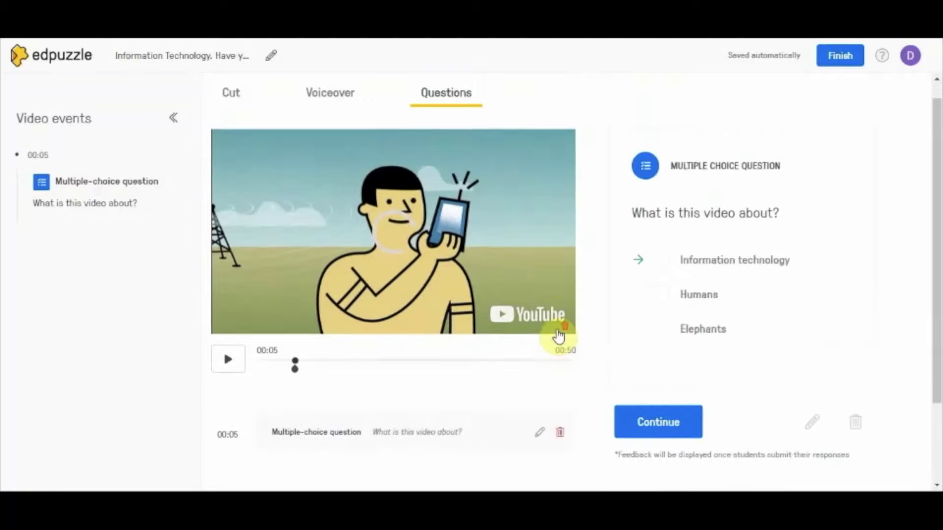
scroll(558, 336, up, 1)
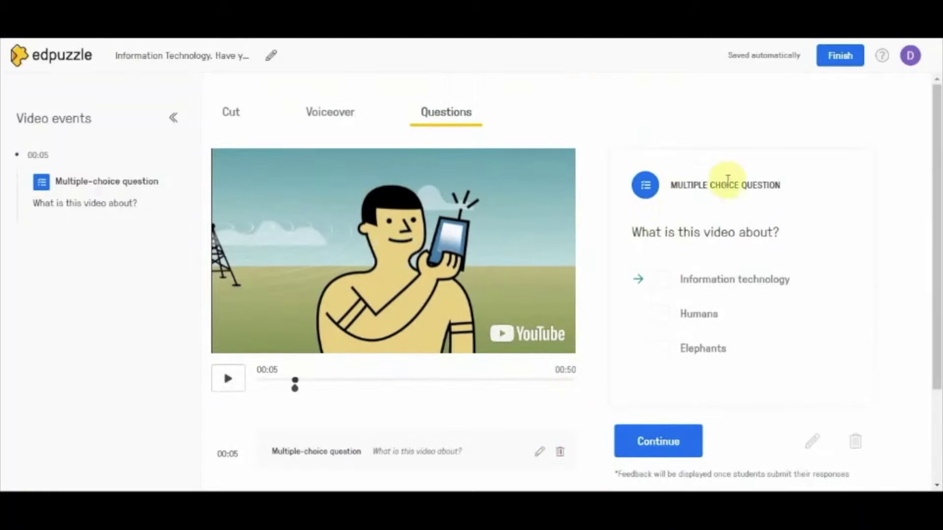
click(396, 248)
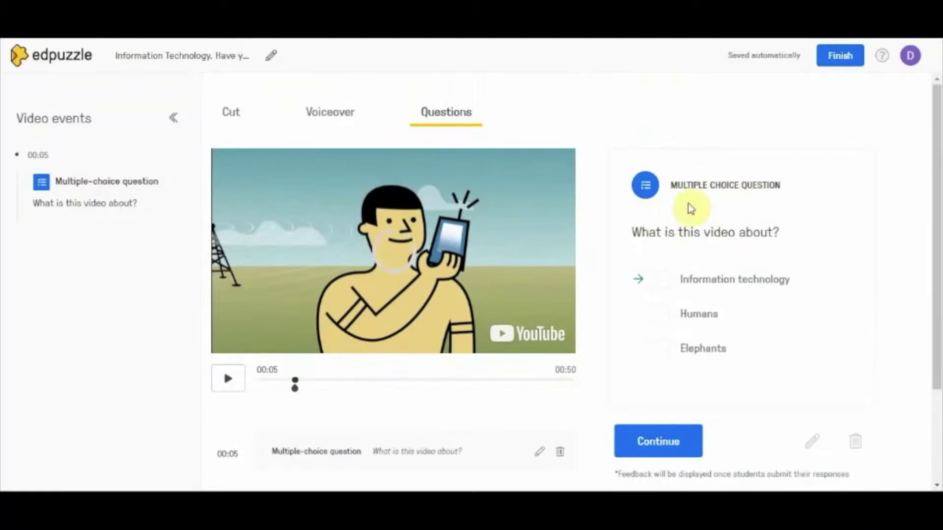
scroll(675, 219, down, 1)
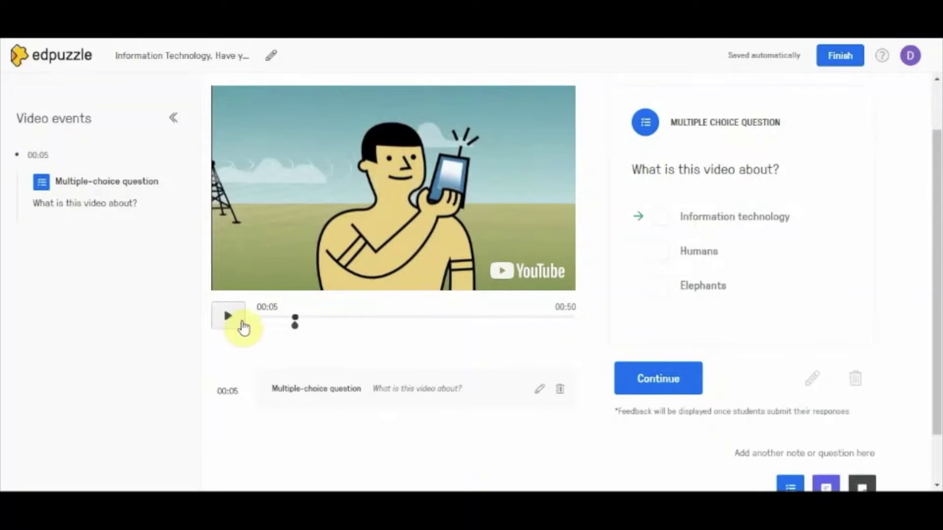
Move the video to 00:24 and add a note there with the text "This video talks about information technology.".
click(228, 318)
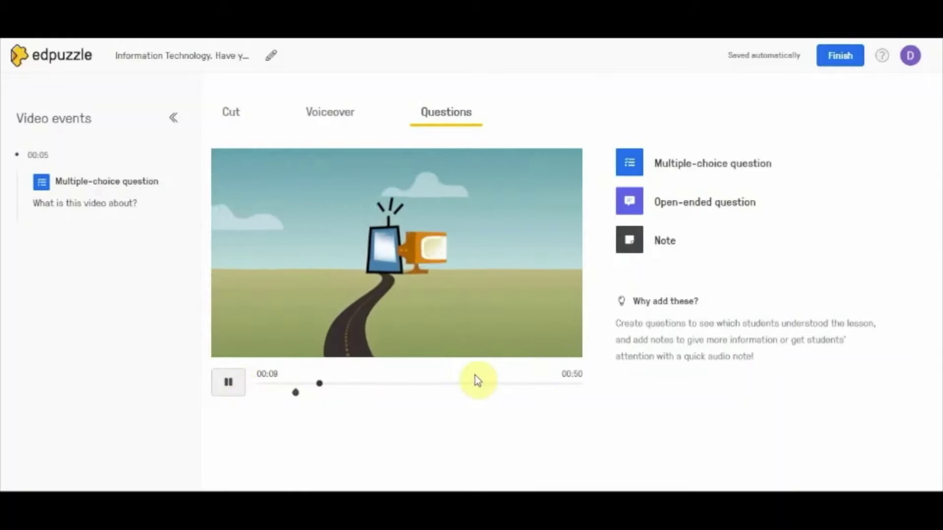
click(229, 383)
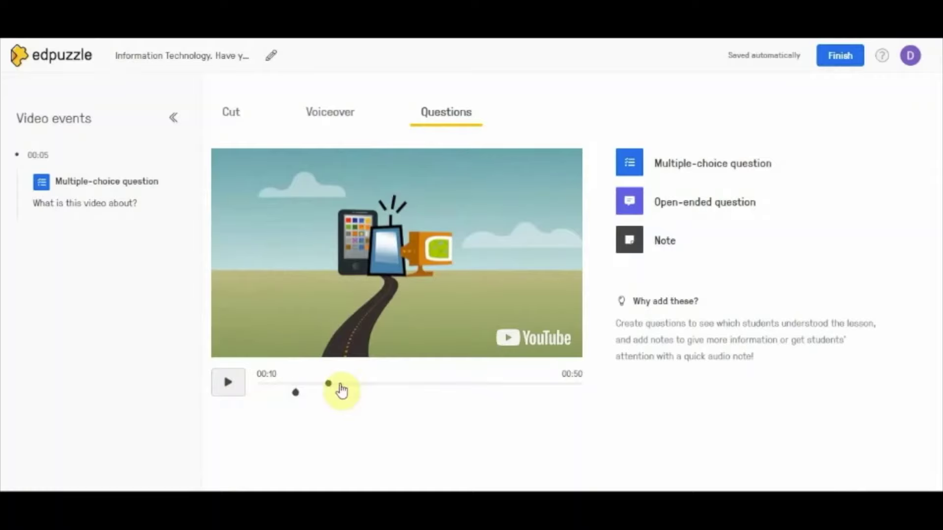
drag(328, 387, 415, 389)
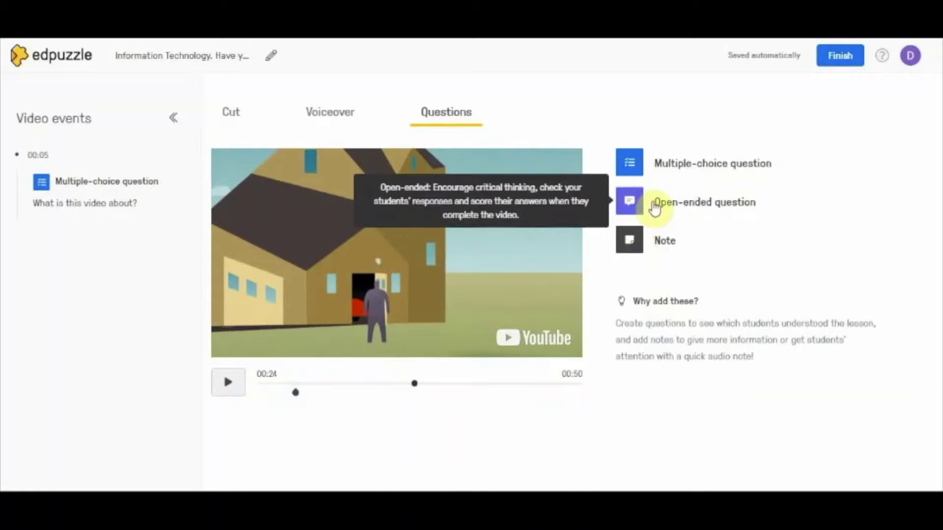
click(628, 240)
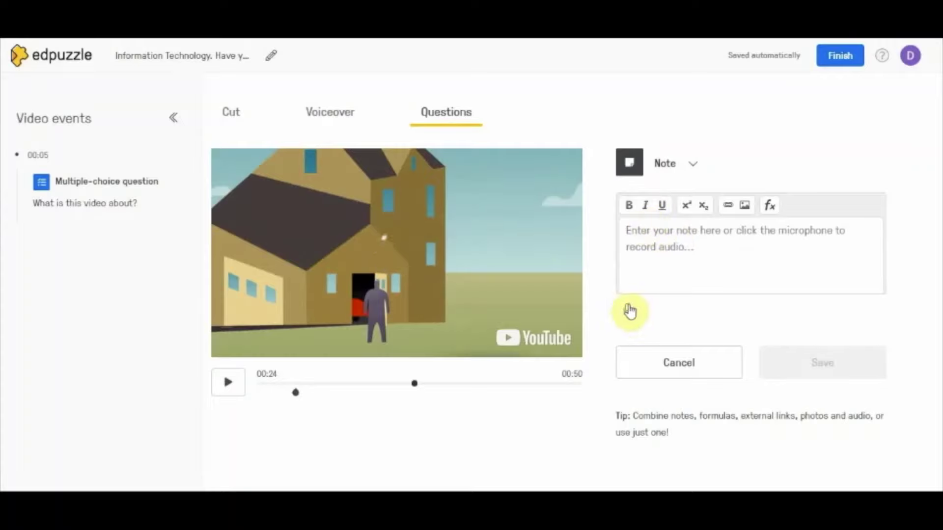
click(638, 230)
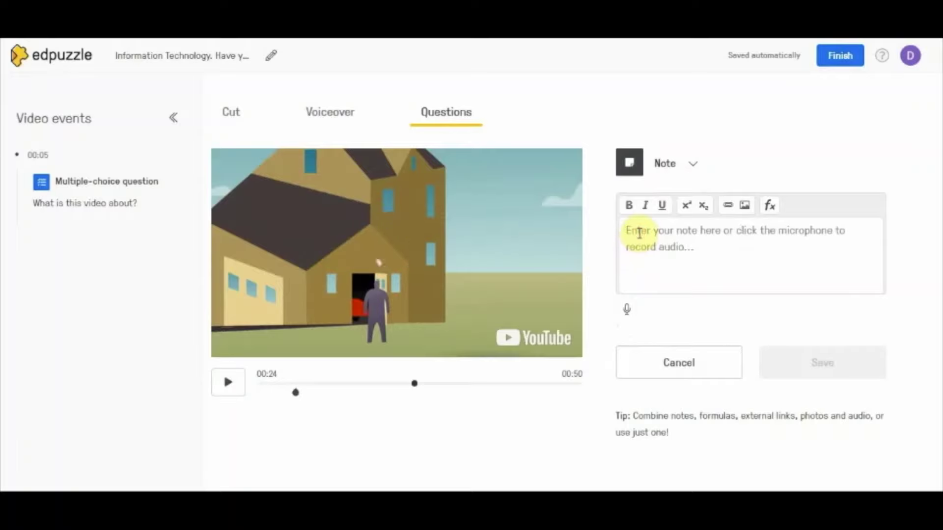
text(This vi)
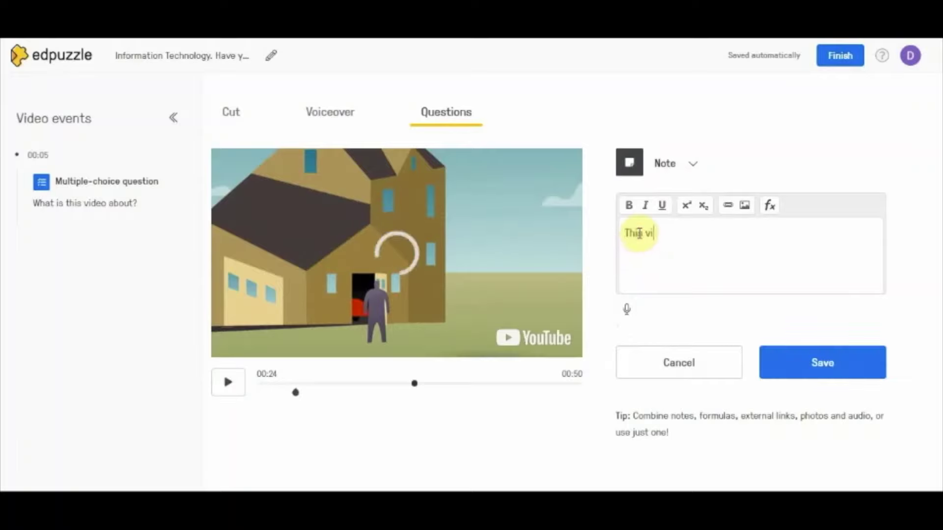
text(deo talks ab)
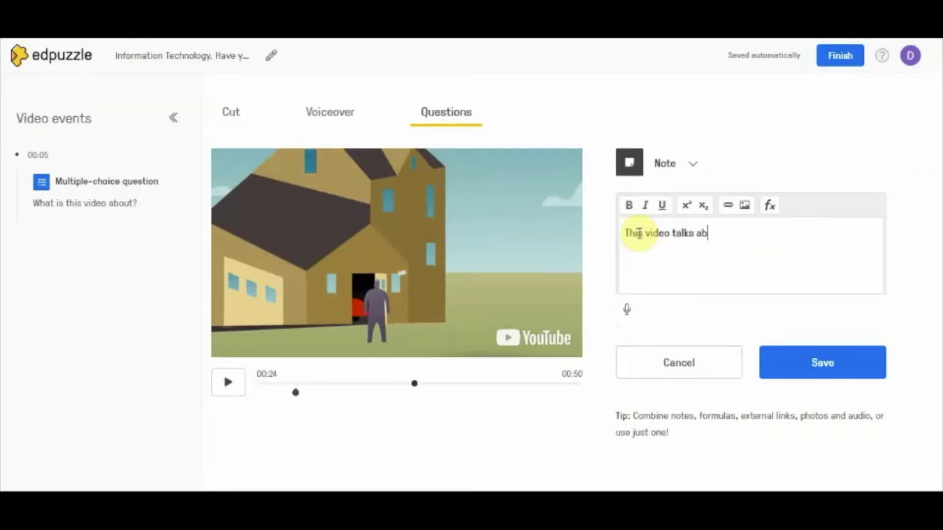
text(out informa)
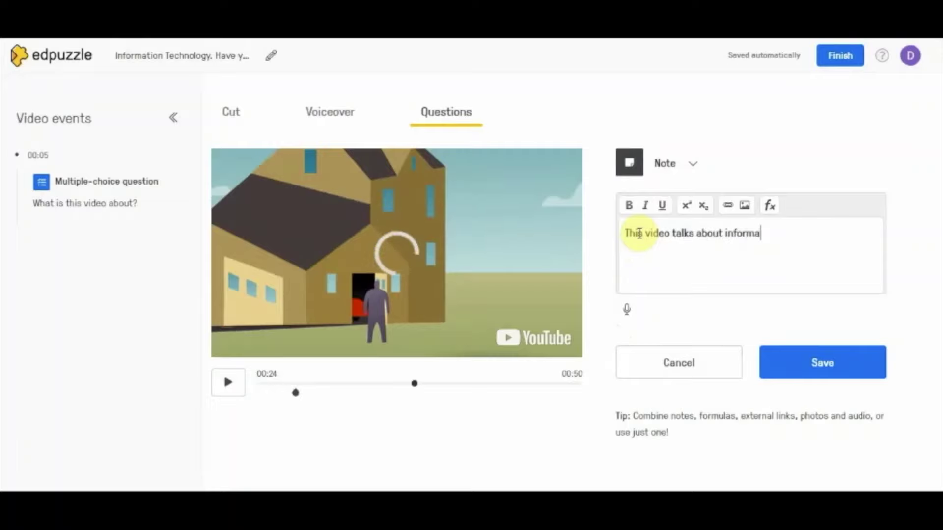
text(tion technol)
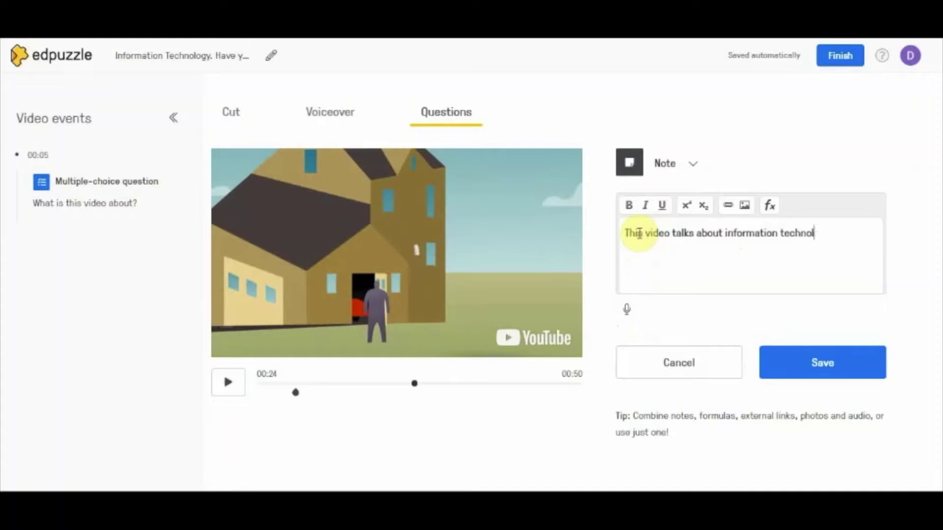
text(ogy.)
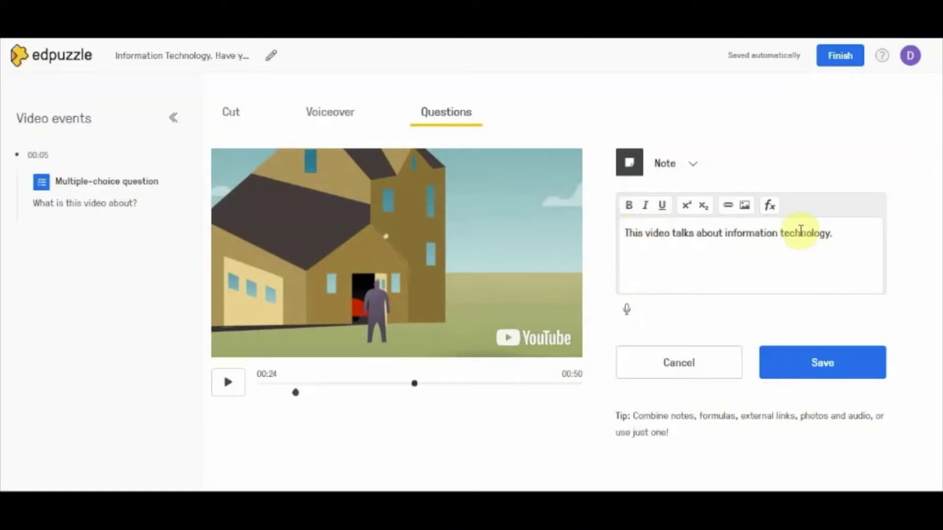
Allow microphone access to record about 6 seconds of audio for the note, and save the note after playing the recording back.
click(627, 312)
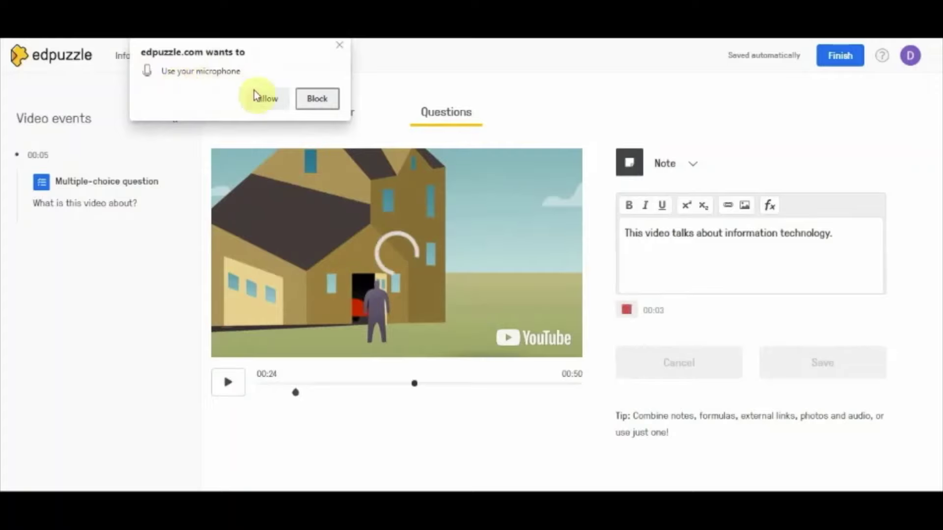
click(267, 100)
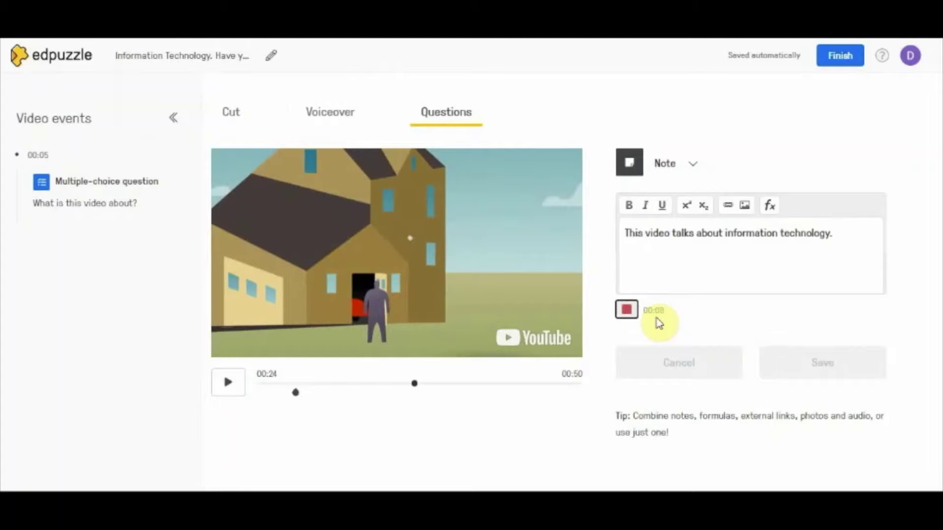
click(625, 309)
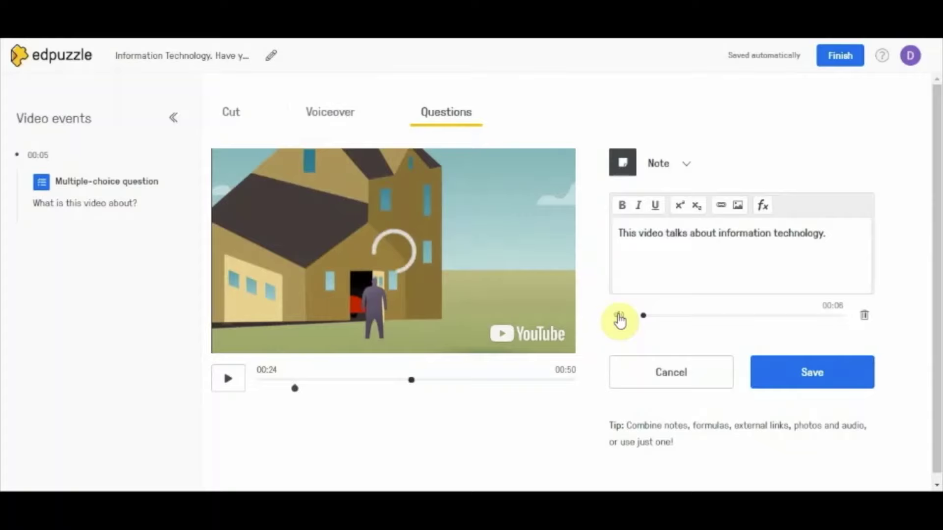
click(619, 318)
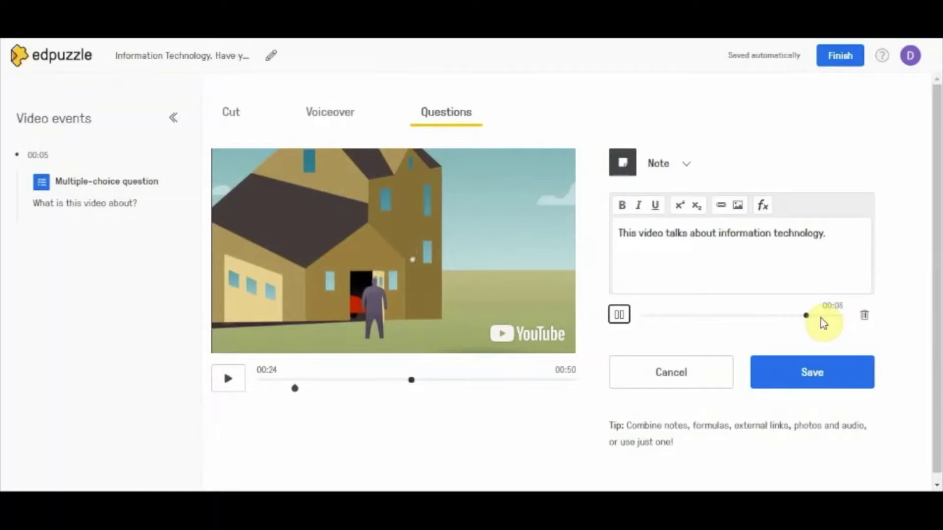
click(620, 316)
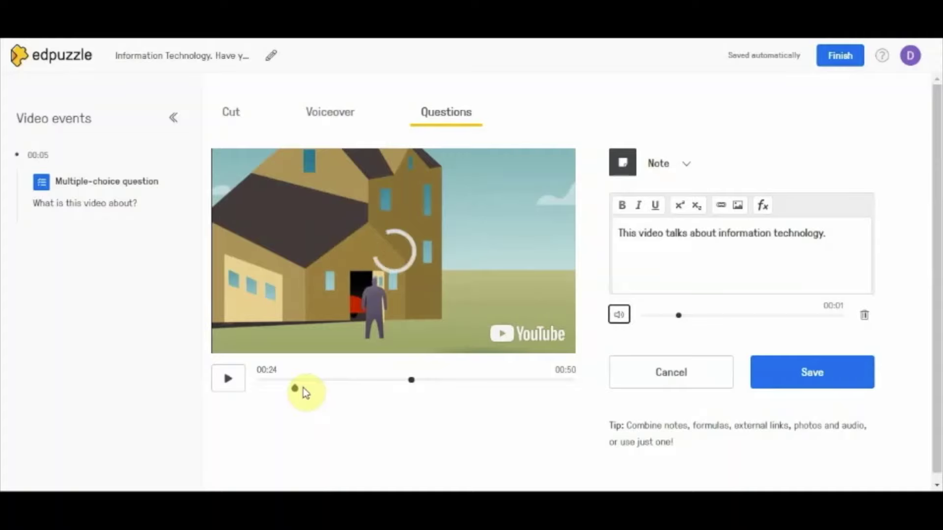
click(836, 381)
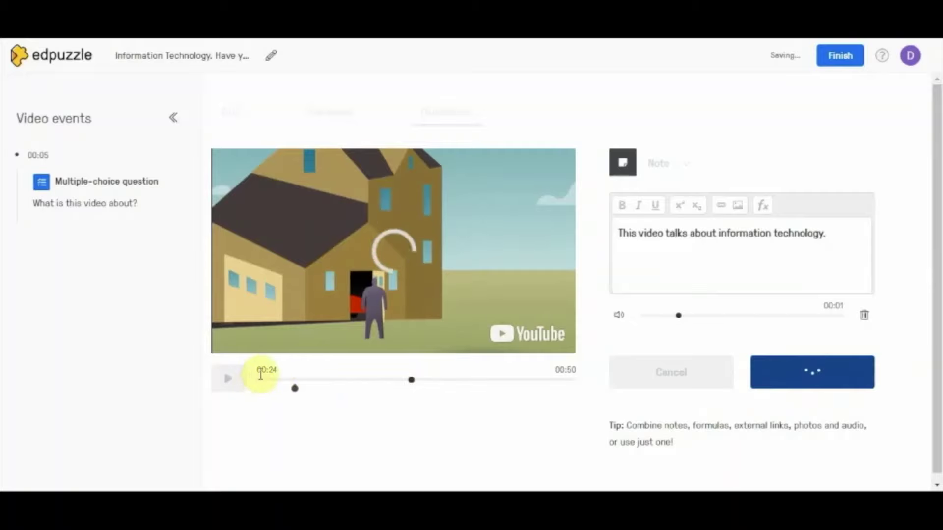
scroll(405, 390, down, 1)
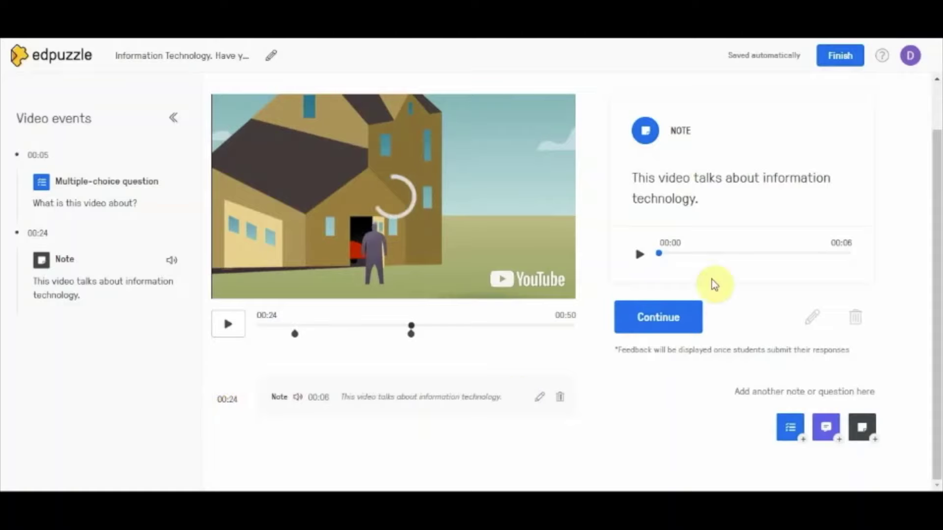
Move the video on to 00:47 and save an open-ended question there asking "What are your views about this video?".
click(668, 319)
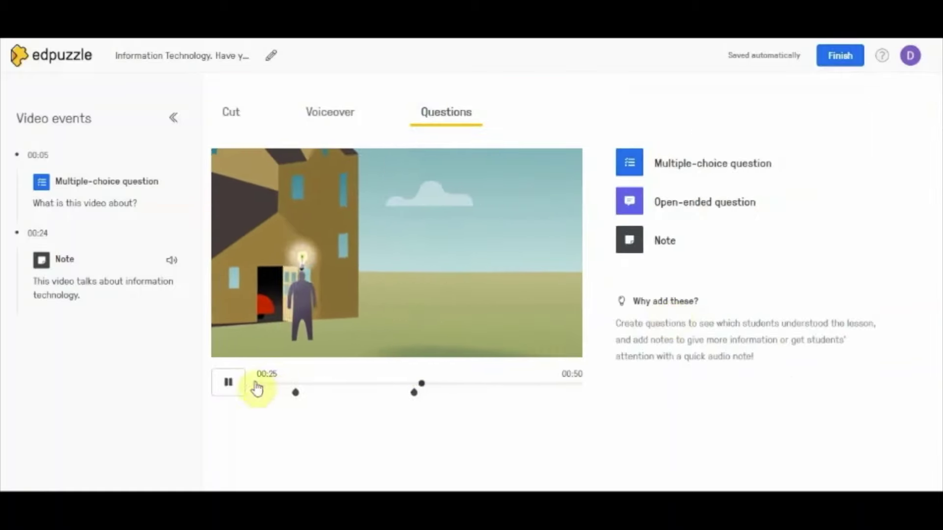
click(232, 383)
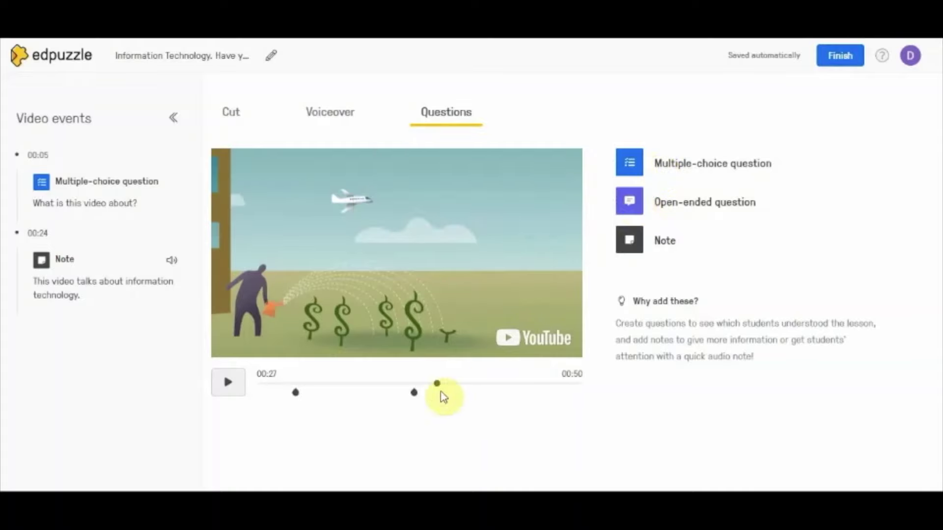
drag(446, 392, 565, 391)
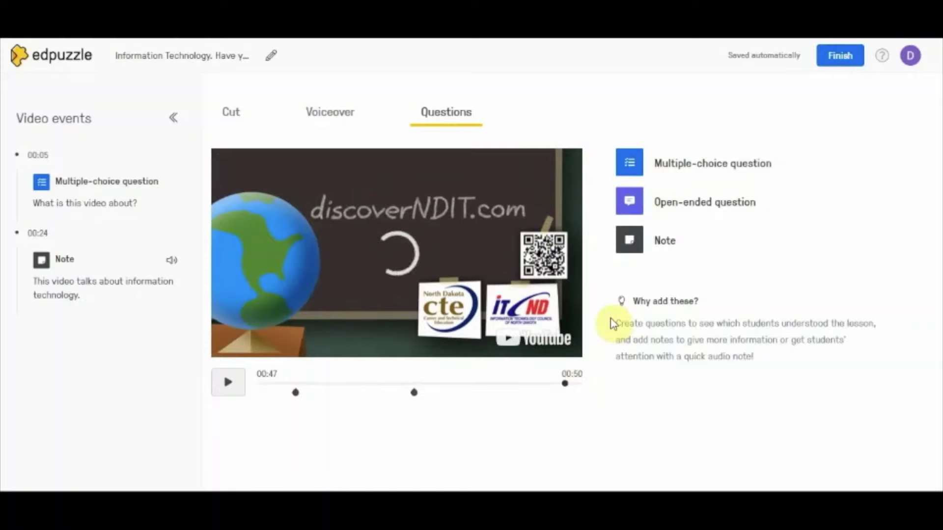
click(630, 202)
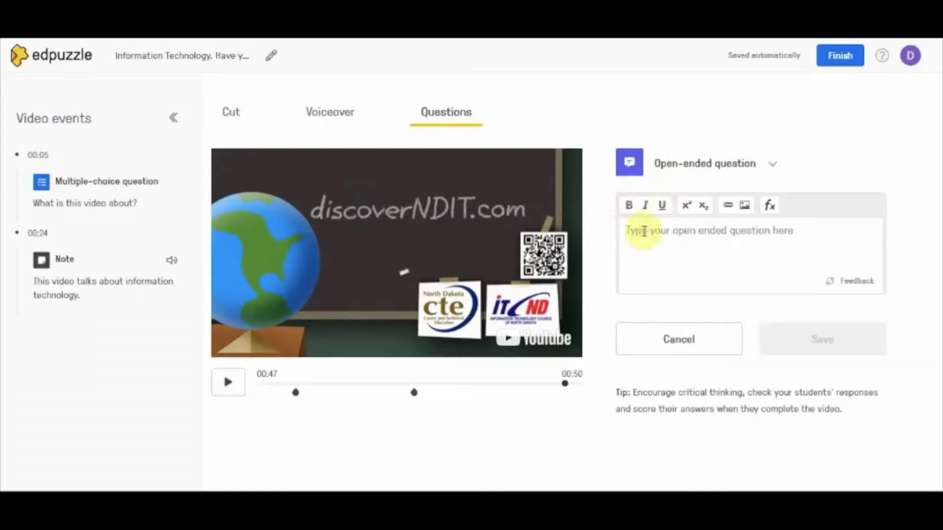
text(What ar)
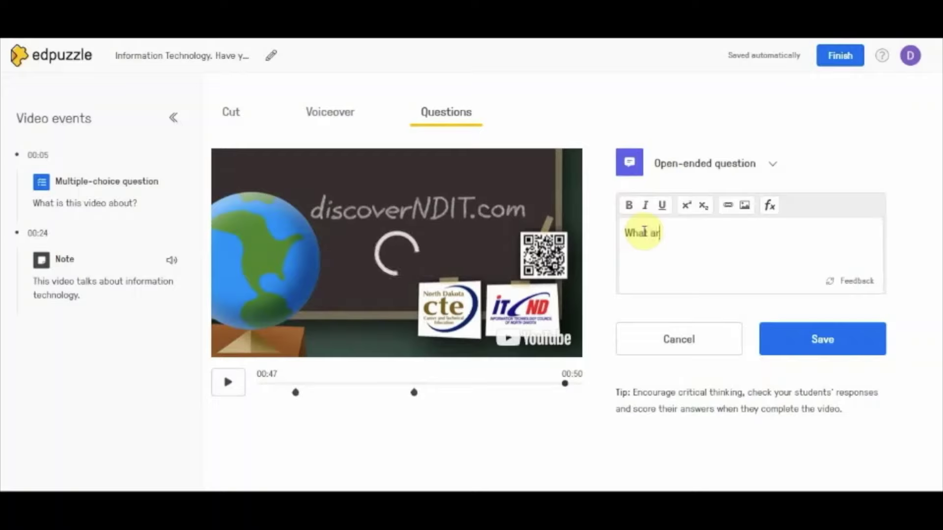
text(e your views about t)
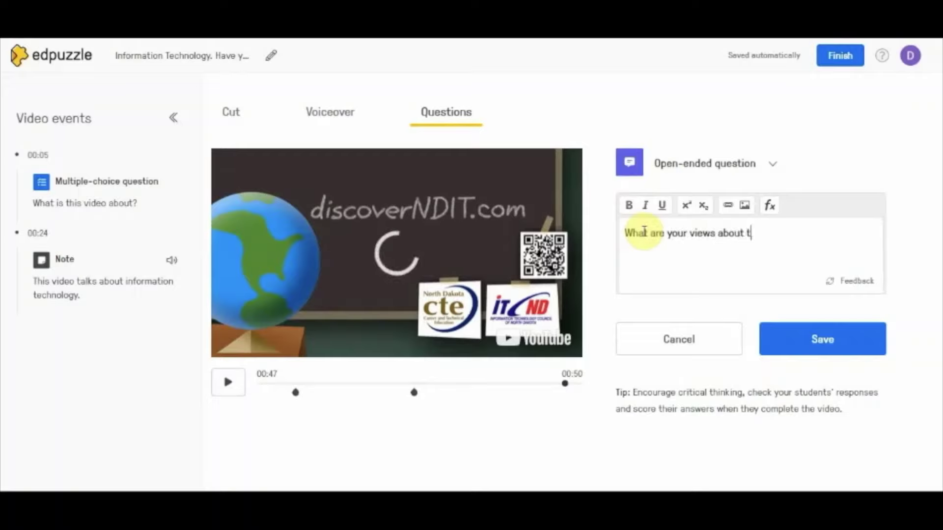
text(his video?)
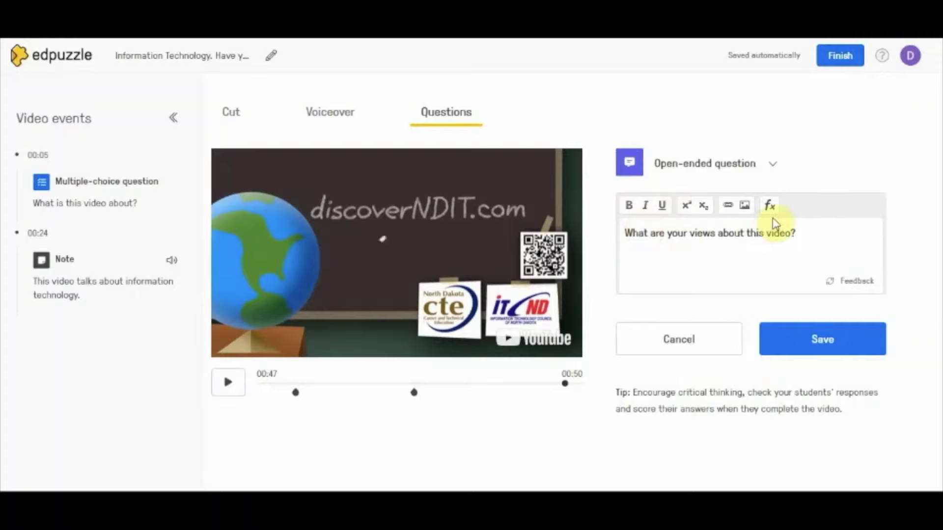
click(811, 354)
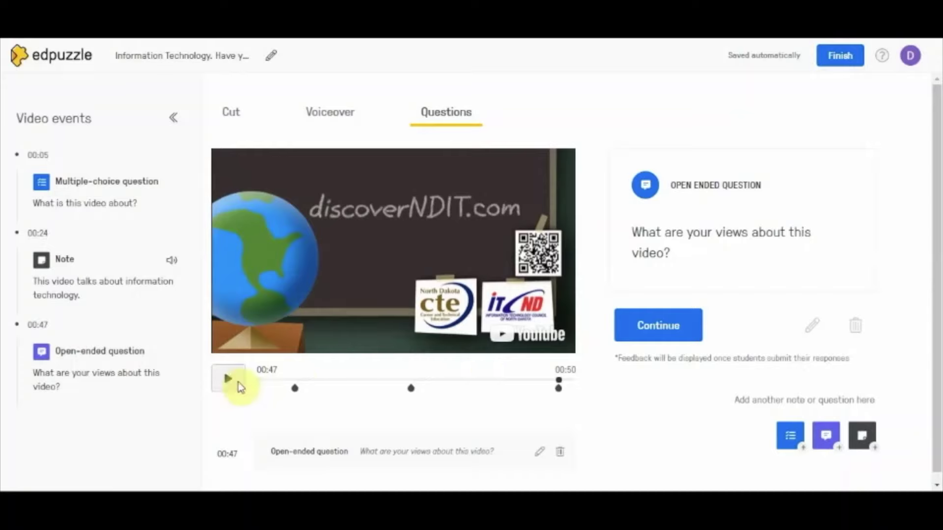
Play the video from the open-ended question through to its end, and finish editing the lesson.
scroll(384, 407, down, 1)
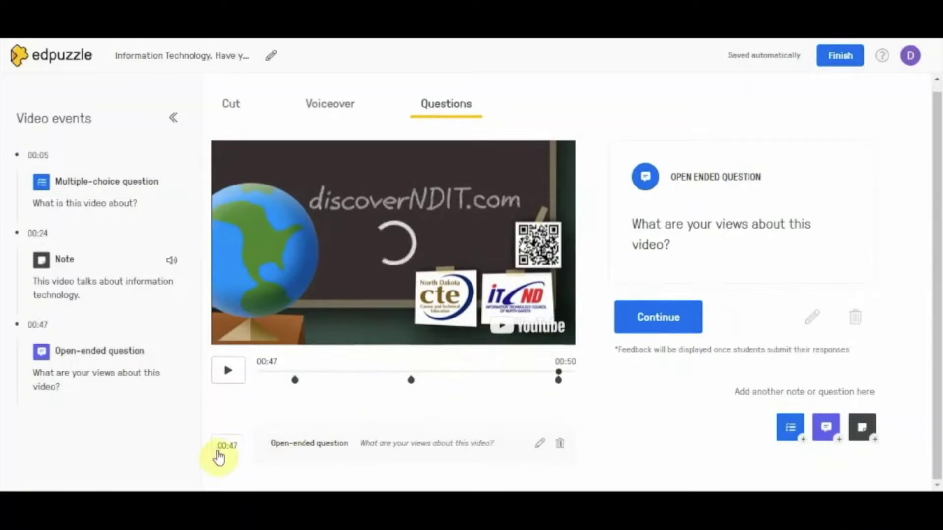
click(236, 456)
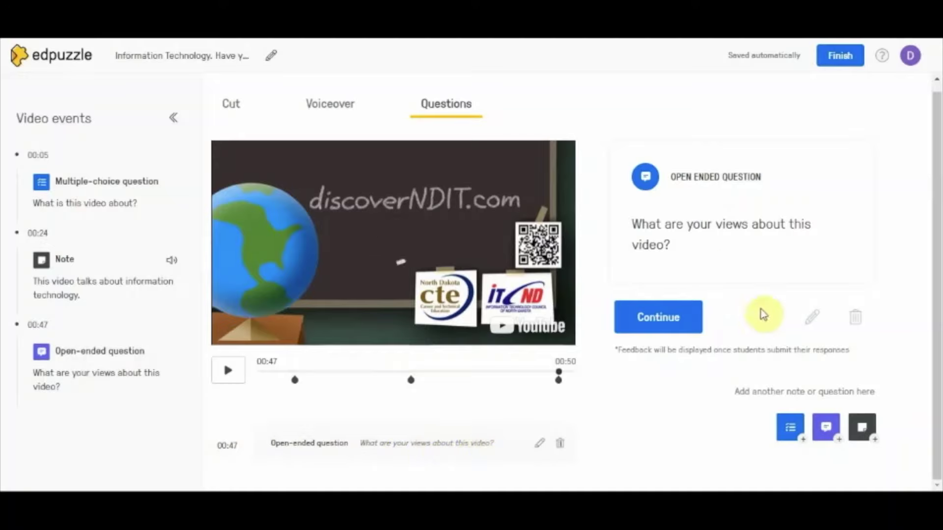
click(663, 321)
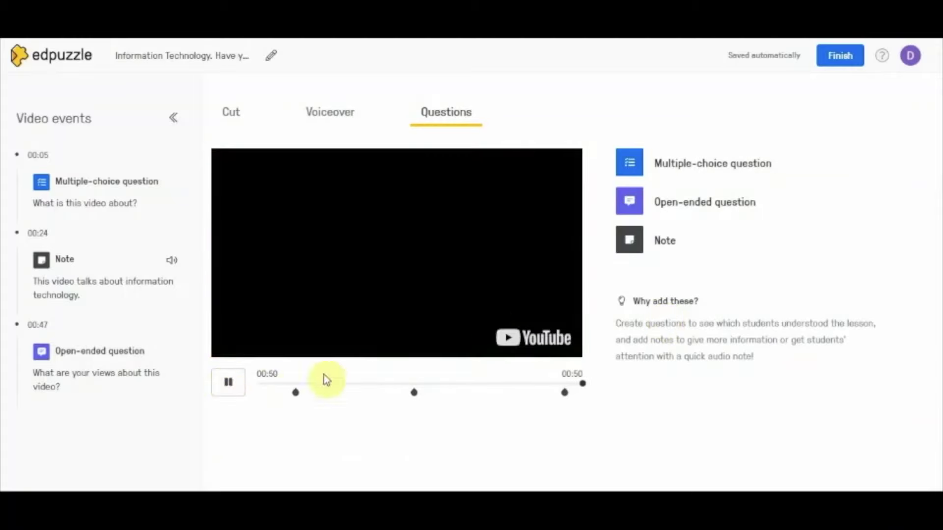
click(228, 383)
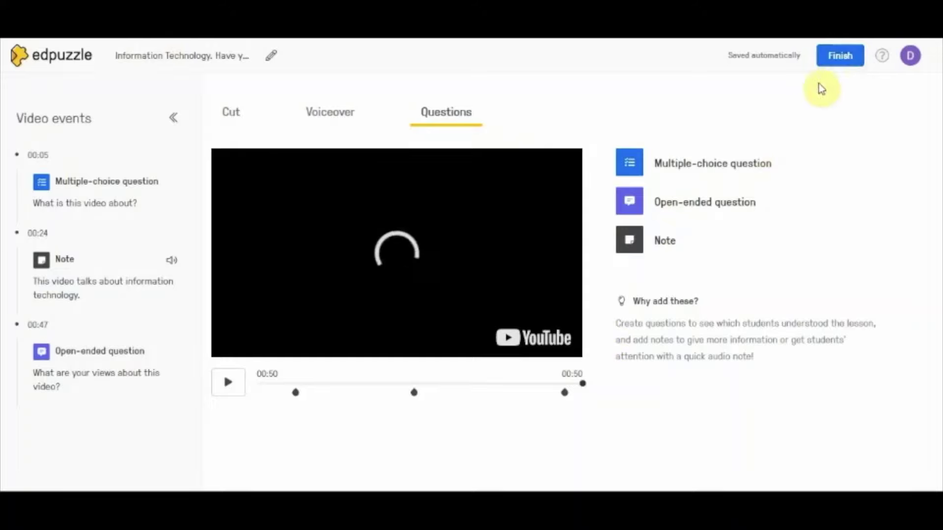
click(831, 59)
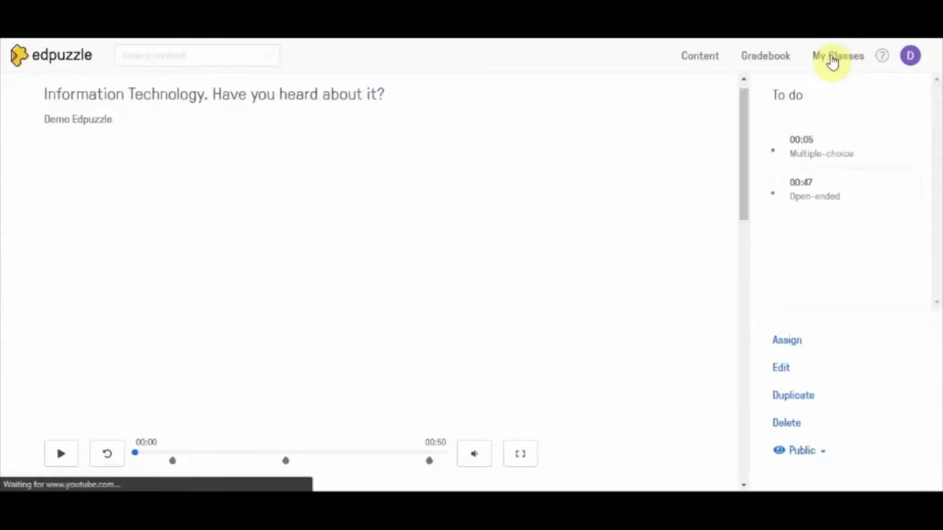
Preview the finished lesson's multiple-choice question, audio note and open-ended question in timeline order, skipping each one without responding.
scroll(147, 244, down, 1)
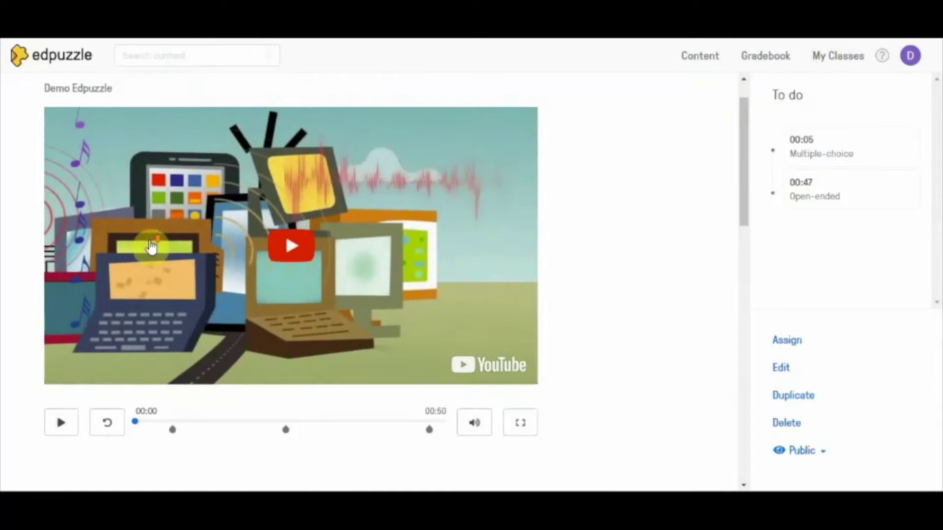
scroll(151, 245, down, 1)
scroll(151, 246, up, 2)
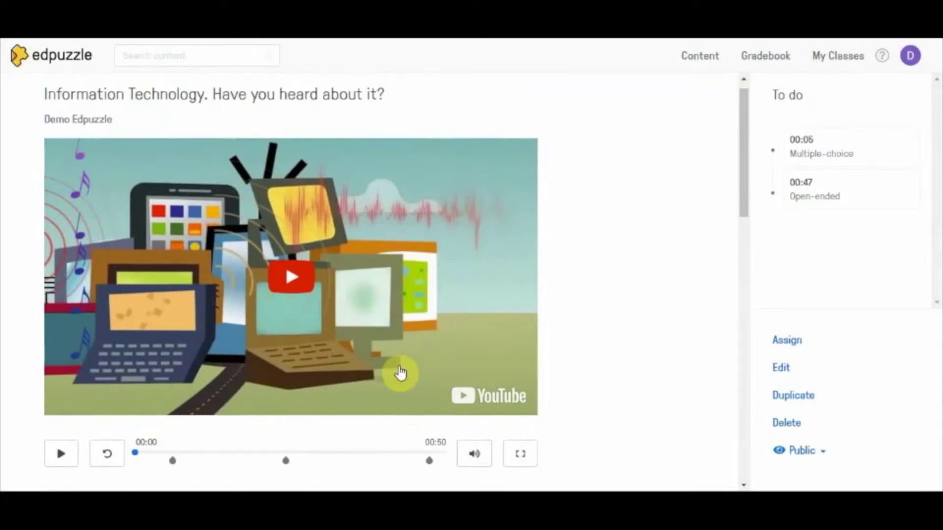
scroll(400, 374, down, 1)
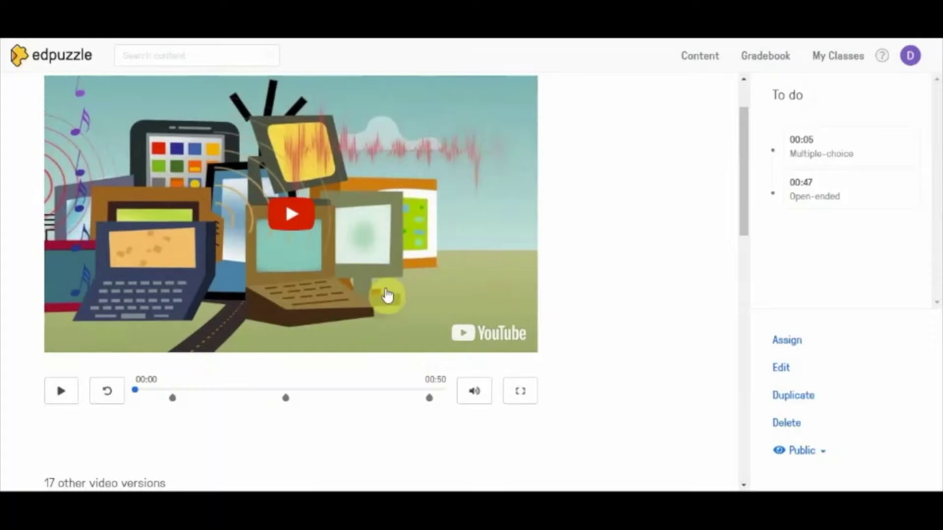
scroll(460, 219, up, 1)
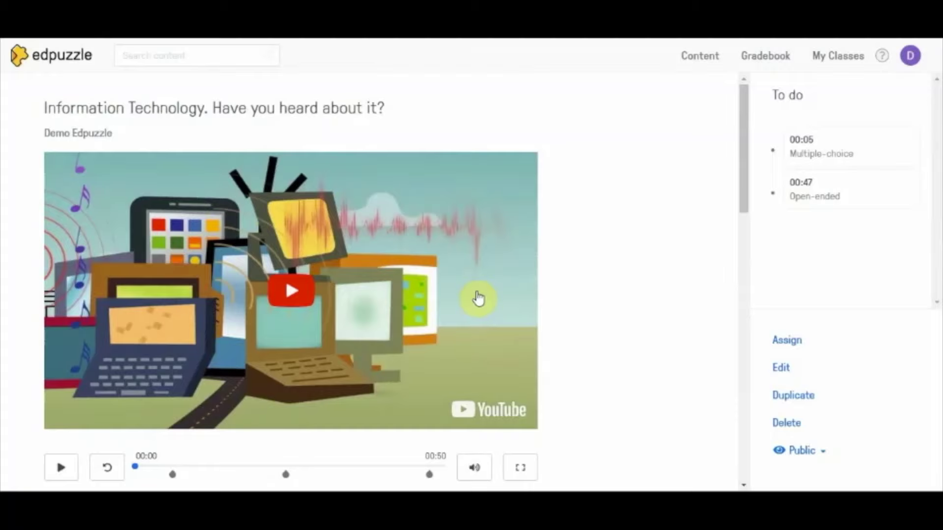
scroll(480, 299, down, 1)
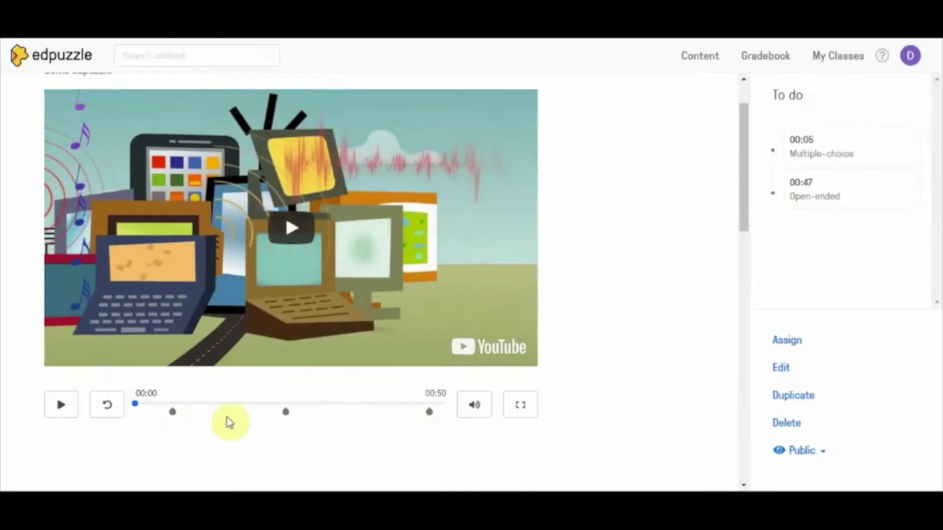
click(173, 412)
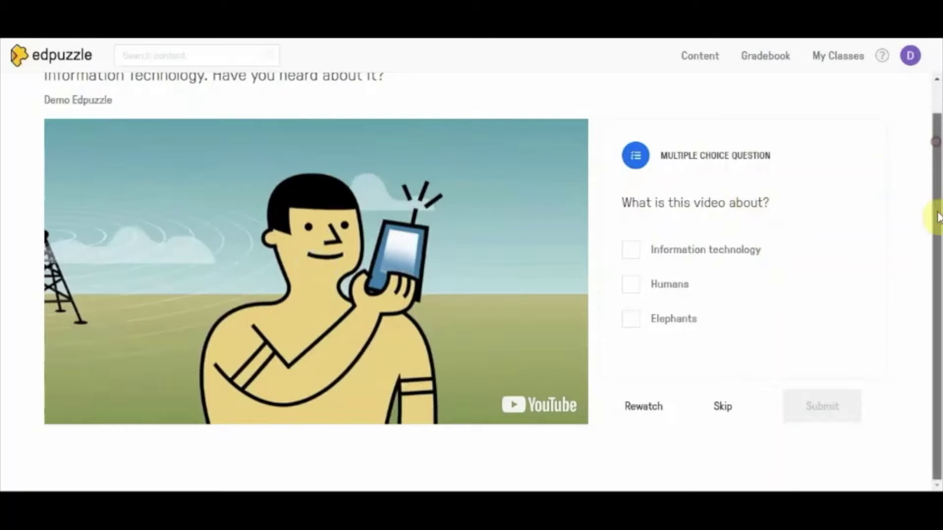
click(728, 411)
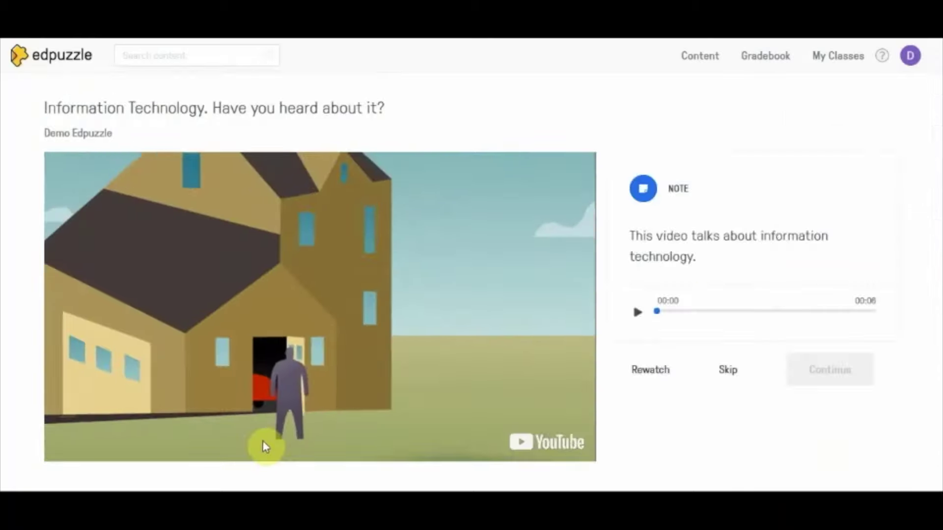
click(730, 371)
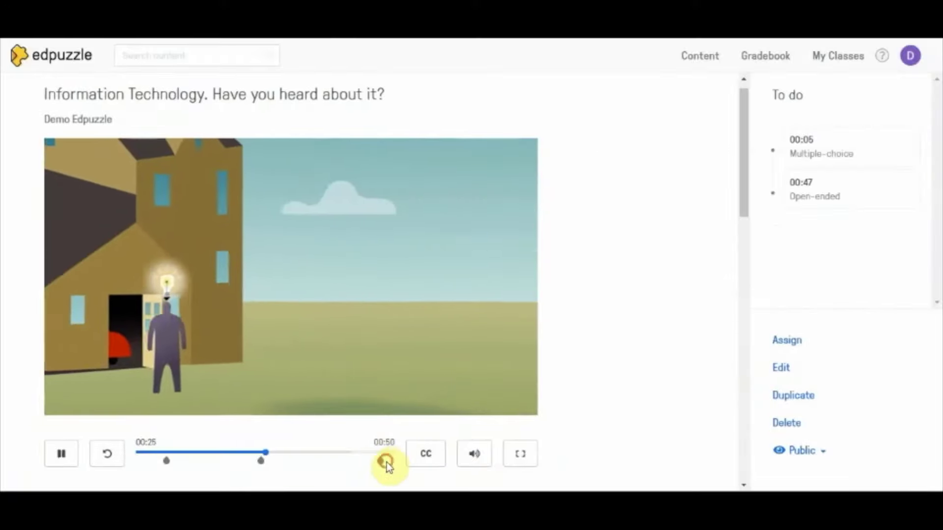
click(381, 462)
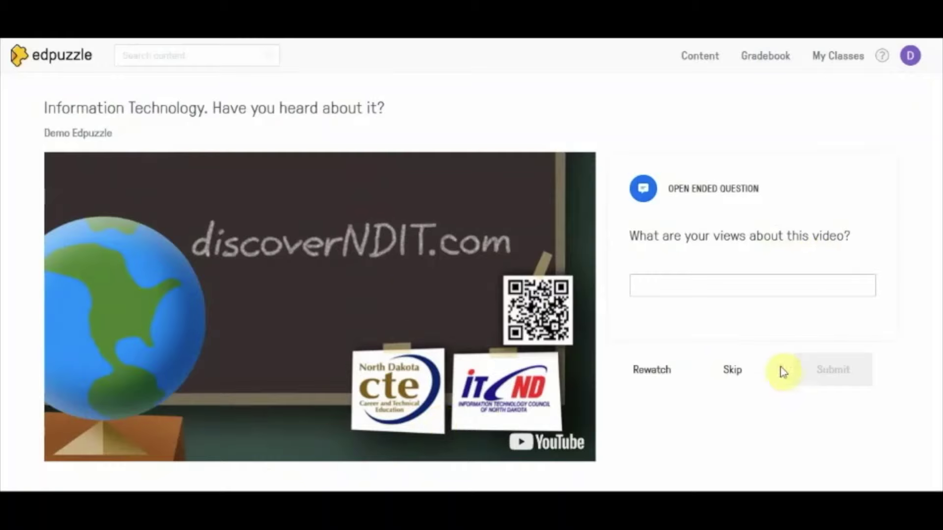
click(732, 371)
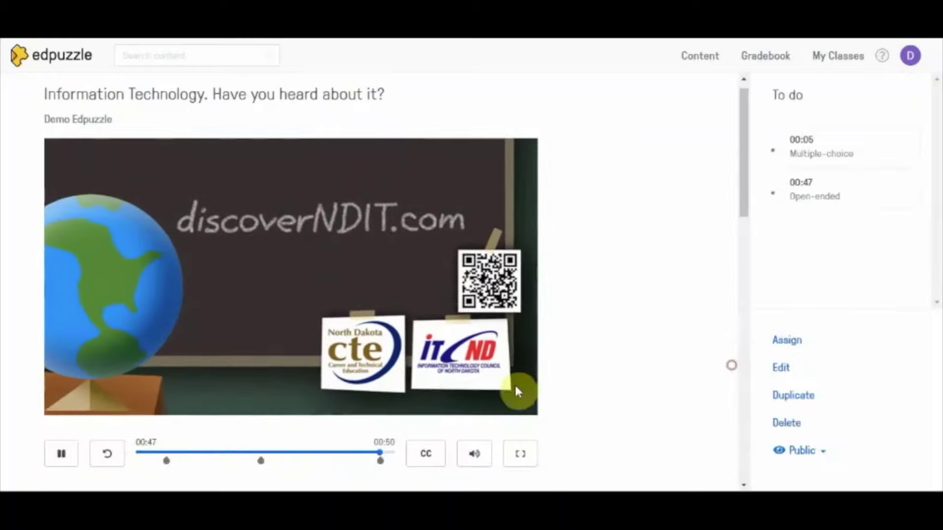
Turn the lesson video's playback volume all the way down.
scroll(518, 384, down, 3)
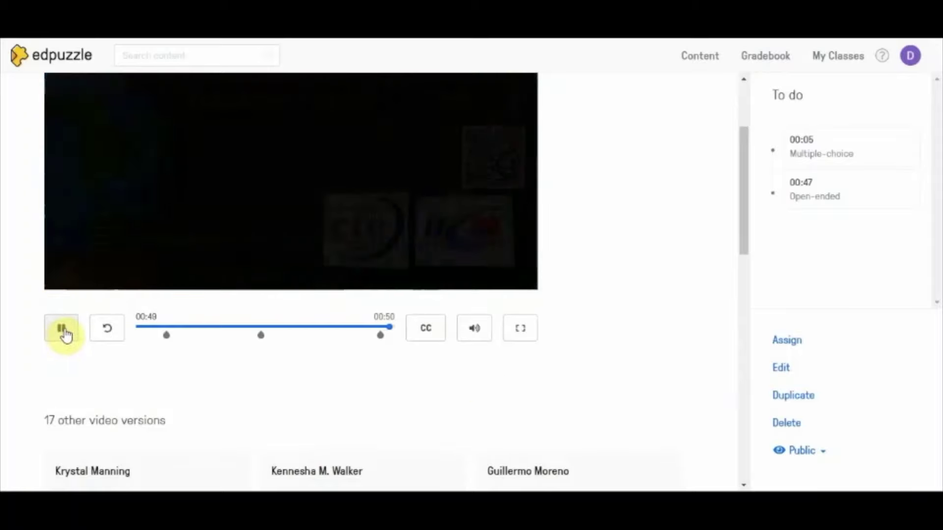
scroll(98, 324, up, 1)
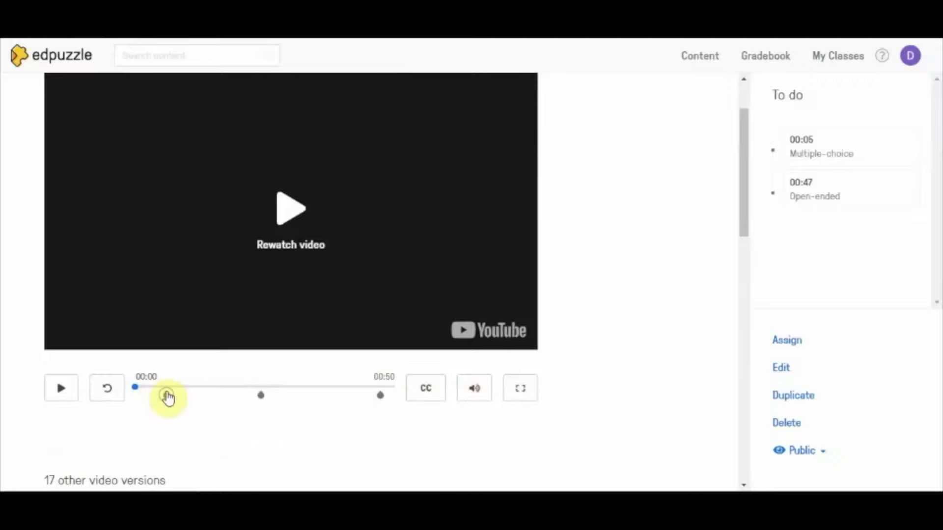
mouse_move(479, 396)
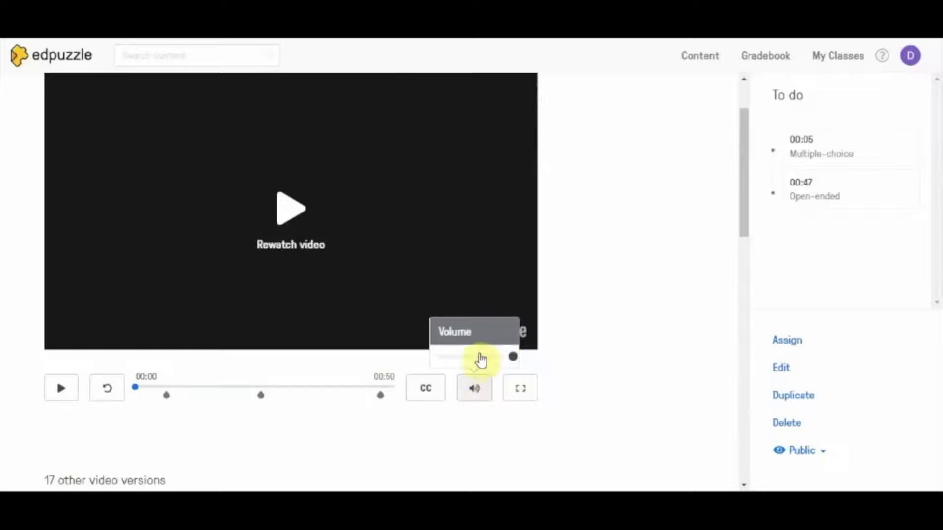
click(443, 358)
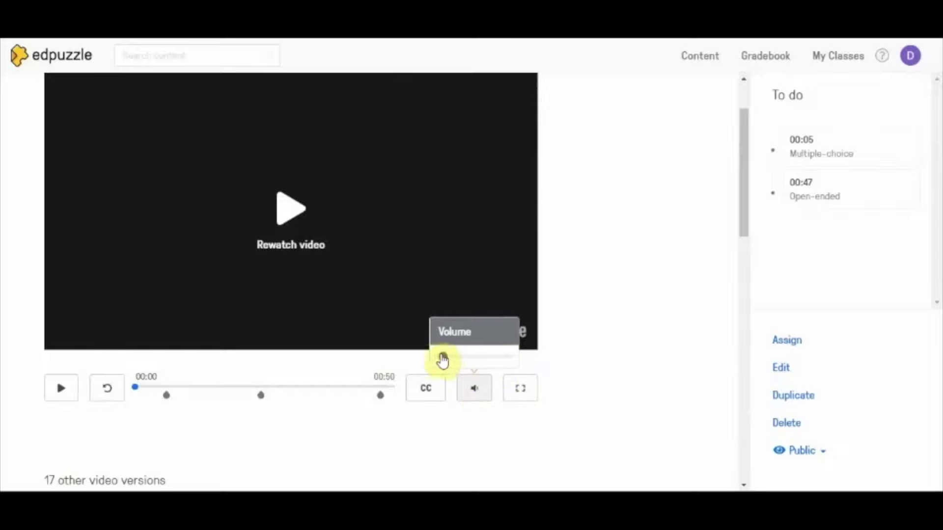
Reopen the multiple-choice question at 00:05, skip it without answering, and pause the video at 00:07.
click(168, 396)
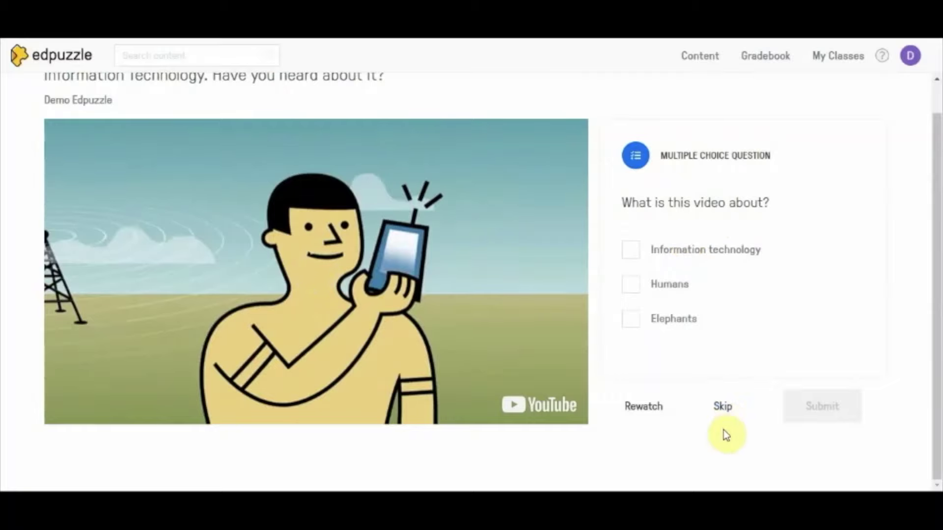
click(720, 409)
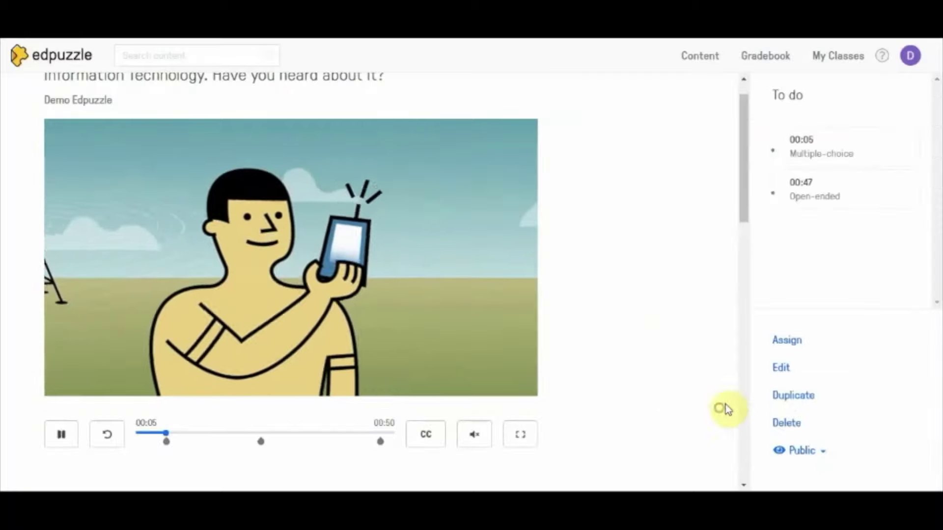
scroll(32, 315, down, 3)
click(64, 310)
scroll(65, 316, up, 2)
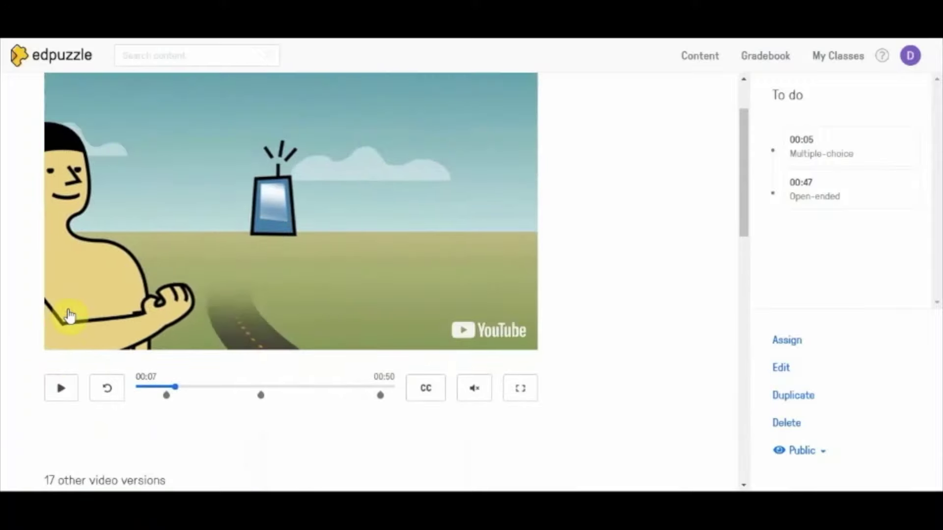
Examine the rest of the lesson page, including similar videos, and expand the list of other teachers' versions of this video.
scroll(665, 249, up, 2)
scroll(662, 251, down, 5)
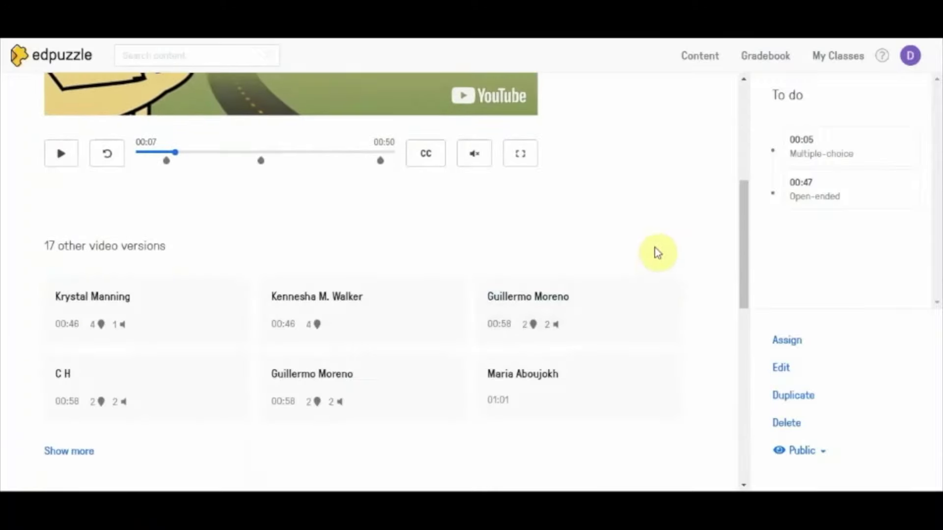
scroll(657, 253, up, 5)
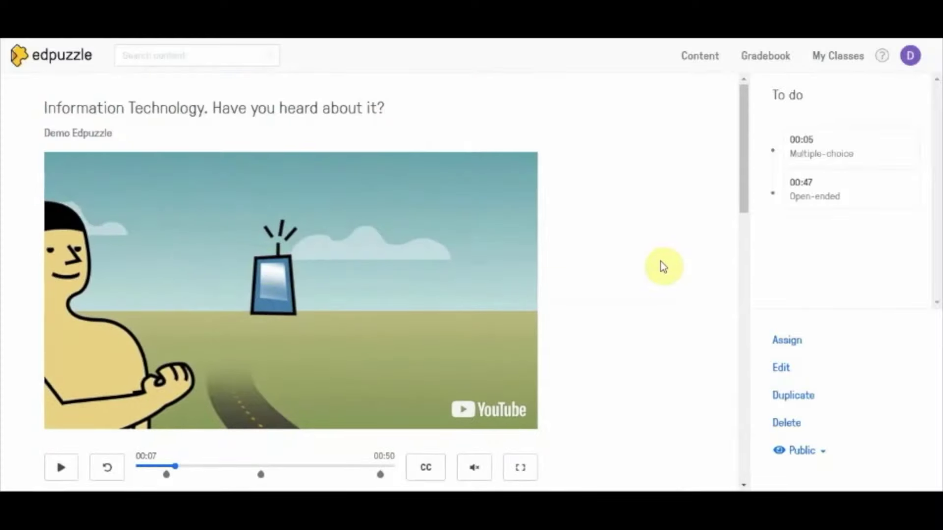
scroll(661, 265, down, 3)
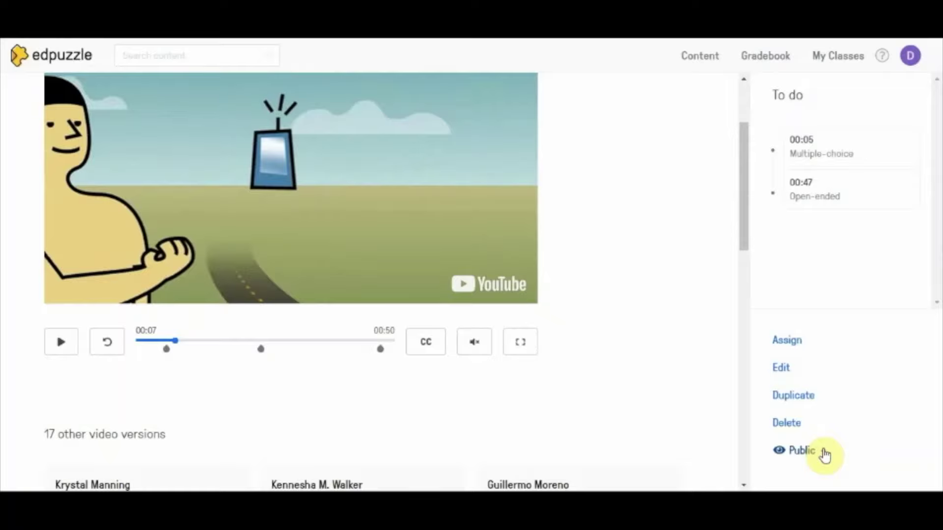
scroll(378, 459, down, 8)
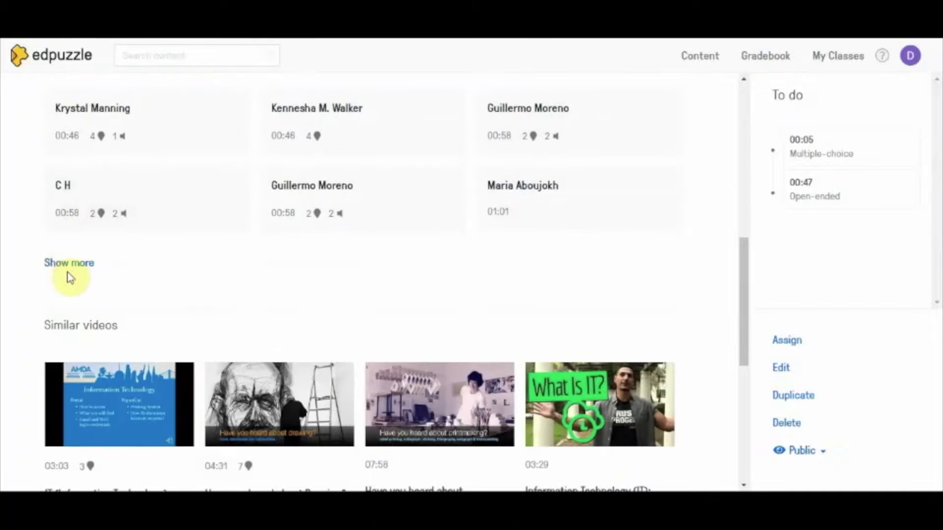
click(73, 263)
scroll(231, 214, up, 5)
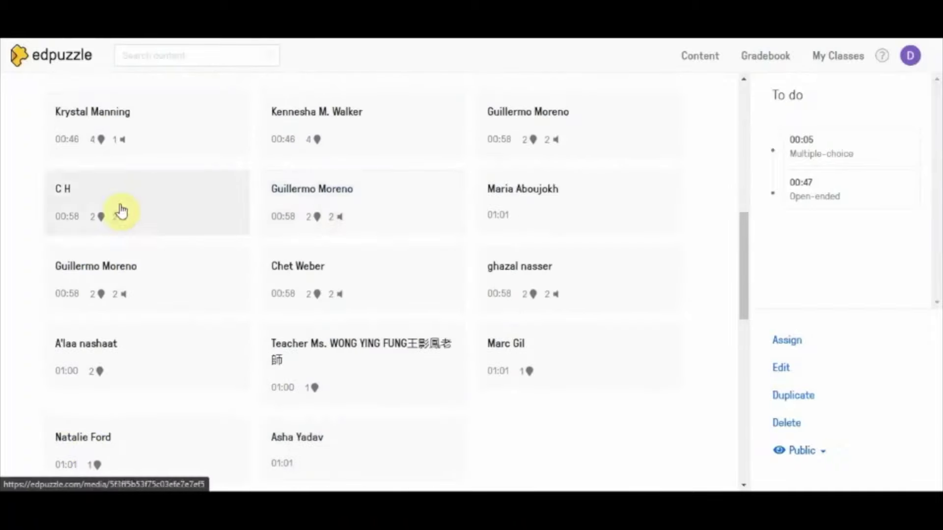
Switch the lesson's visibility to Private and back to Public.
scroll(325, 340, up, 1)
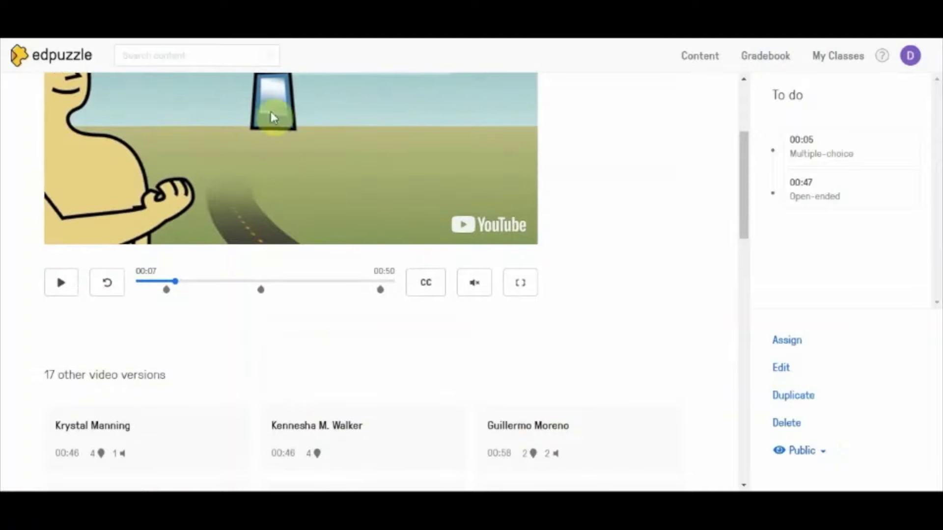
scroll(314, 294, down, 4)
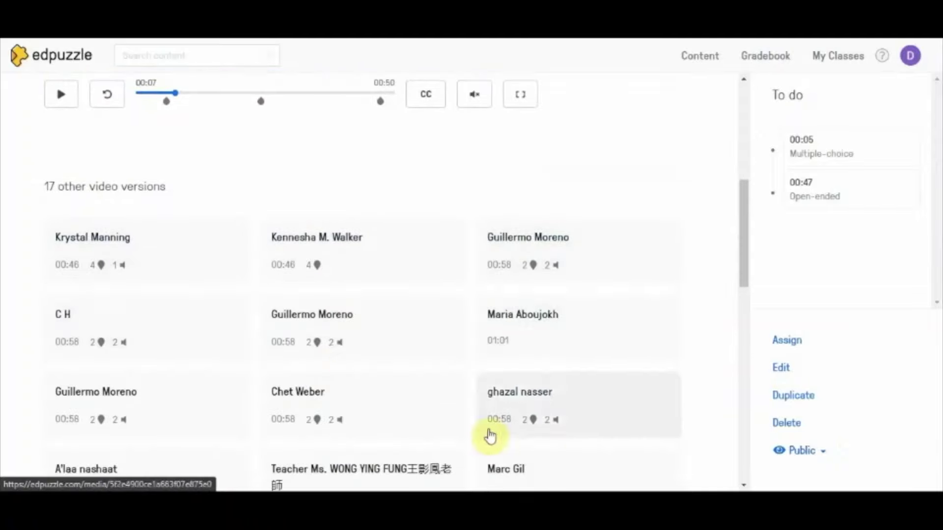
scroll(387, 423, down, 3)
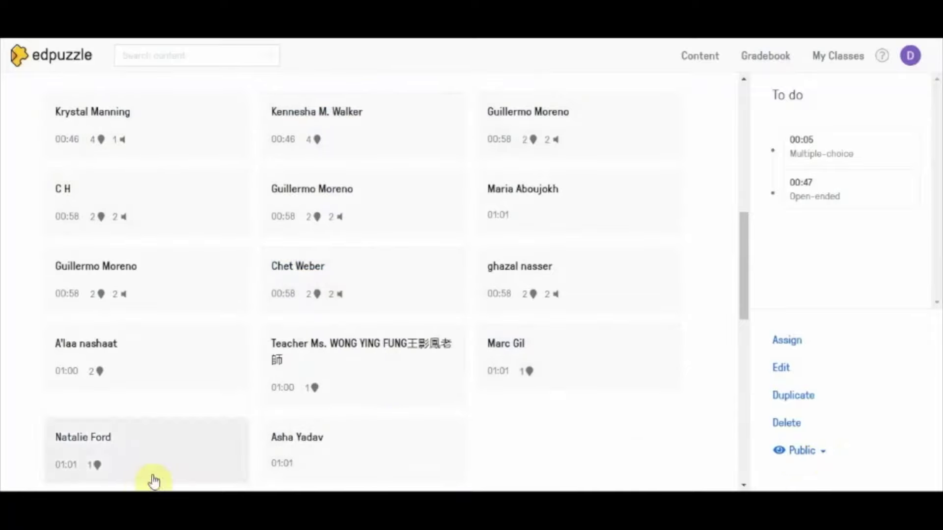
click(817, 449)
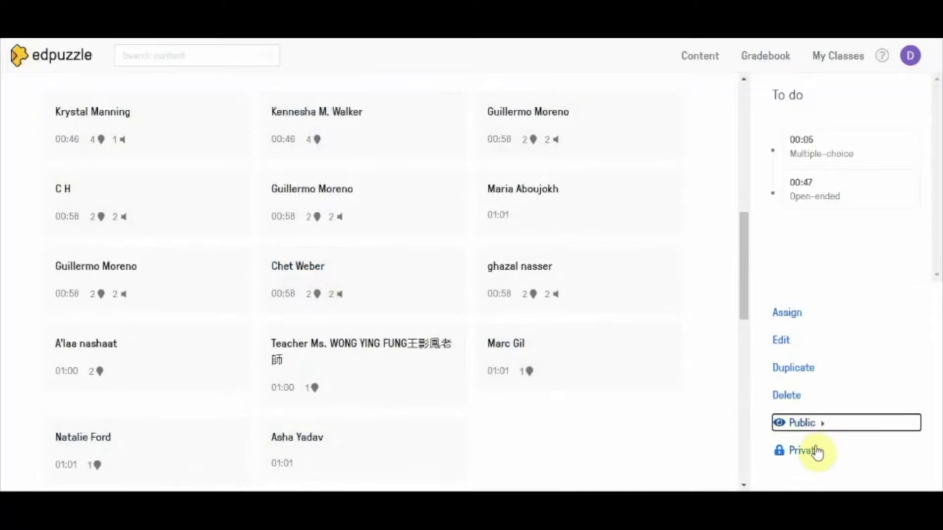
click(818, 449)
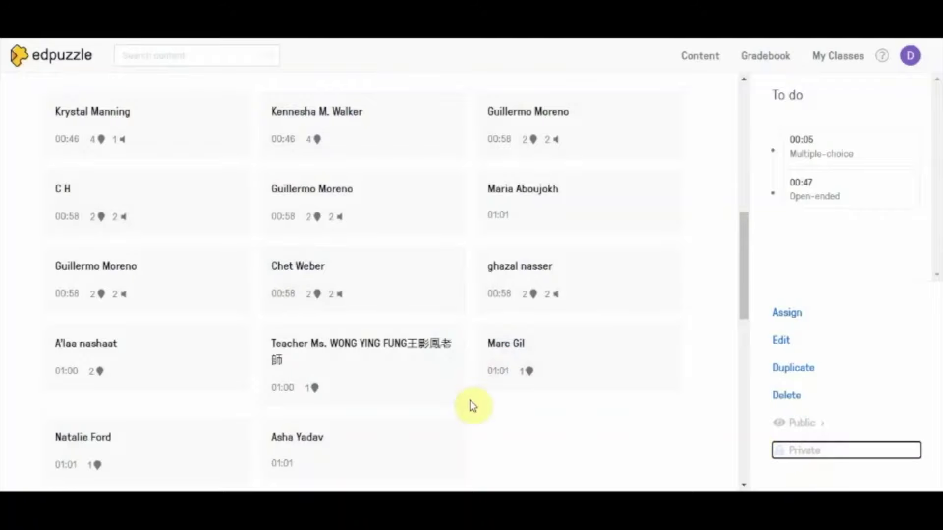
scroll(491, 405, up, 2)
scroll(498, 406, up, 6)
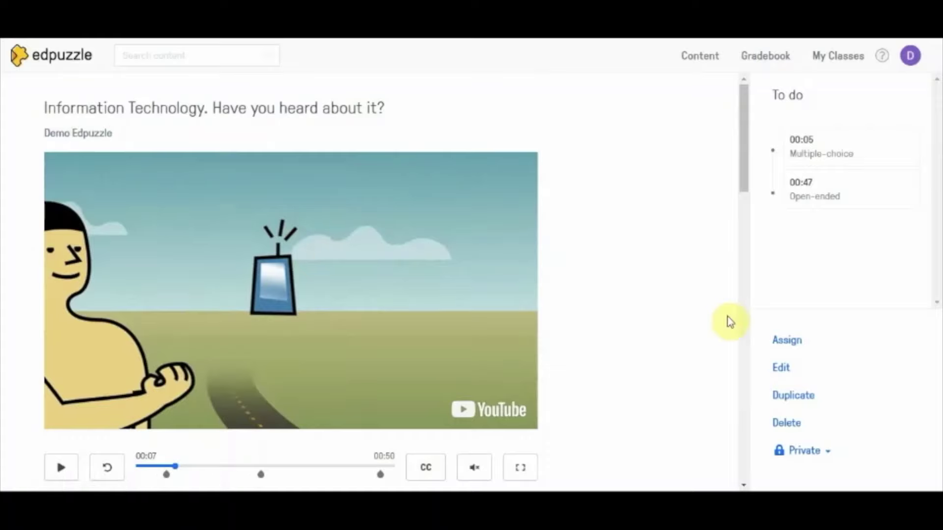
click(824, 450)
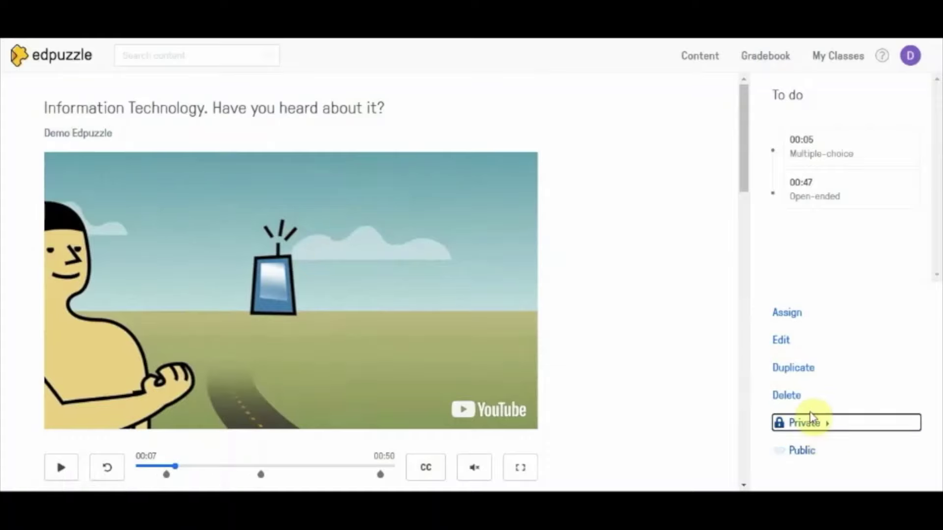
click(818, 451)
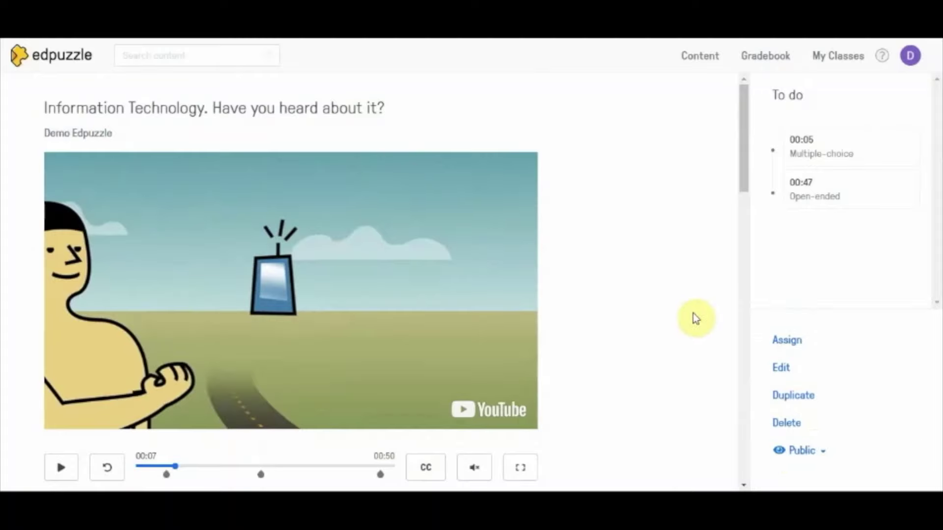
Begin assigning the lesson to all students in My Class, with today, September 13, 2020, as the start date.
click(791, 344)
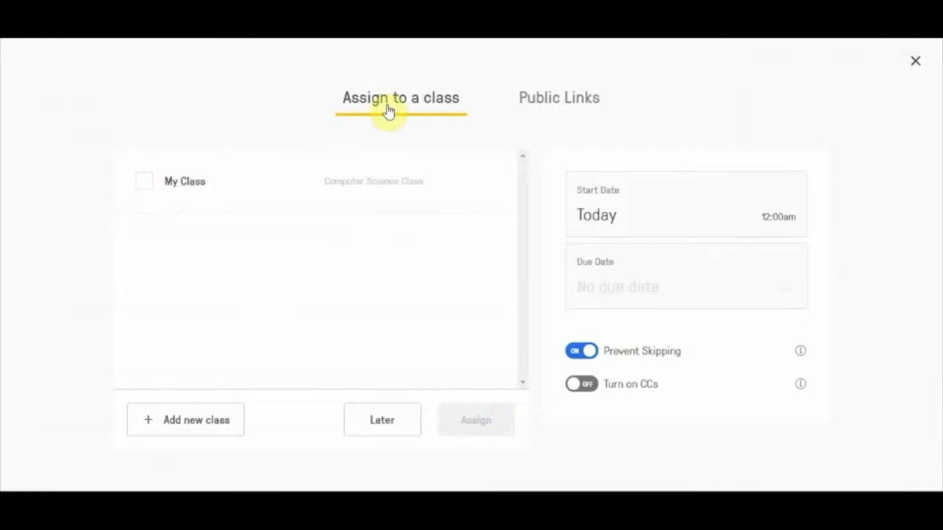
click(144, 188)
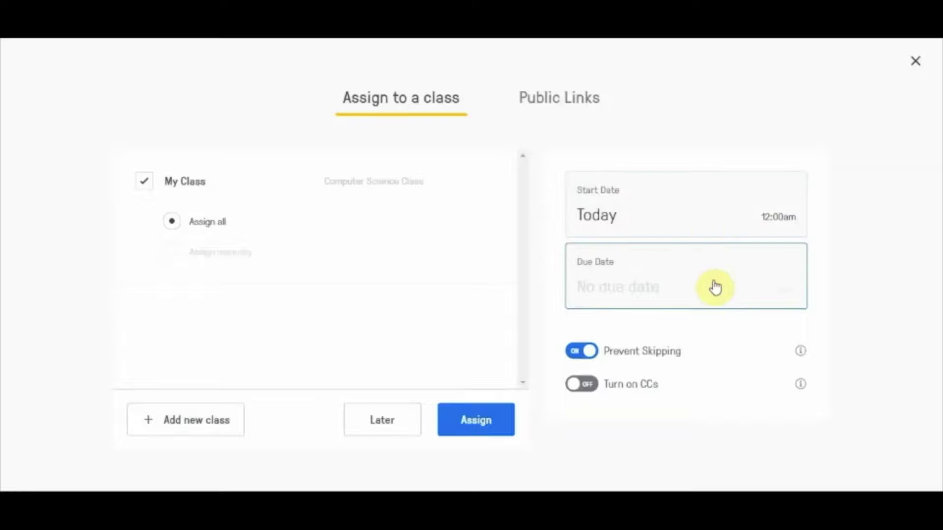
click(708, 226)
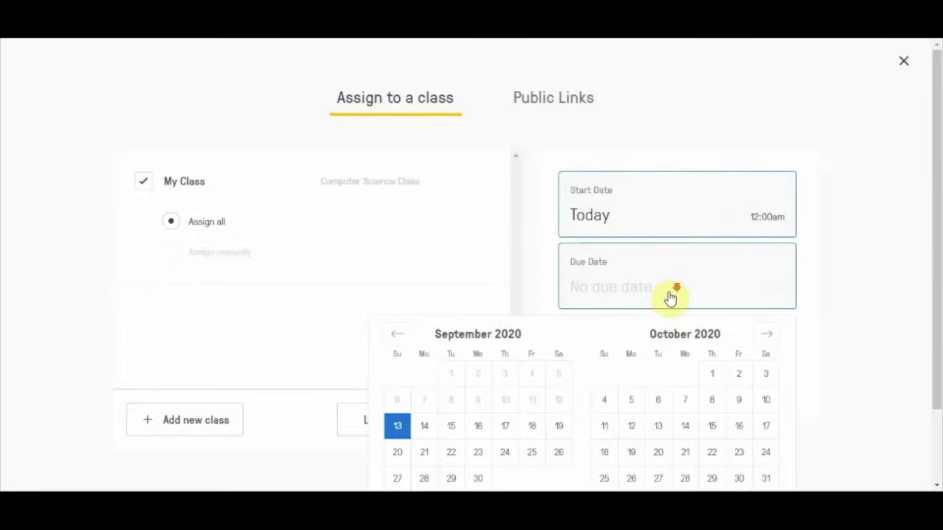
scroll(669, 298, down, 2)
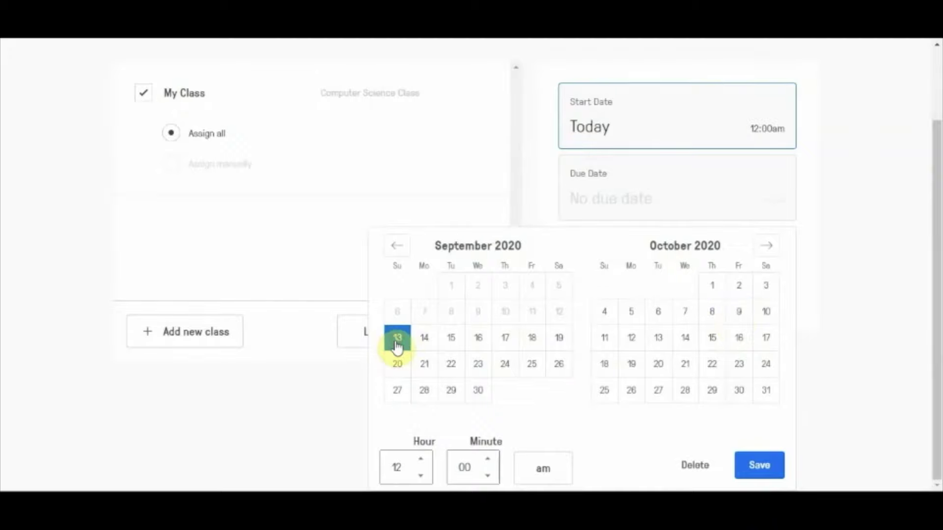
click(476, 341)
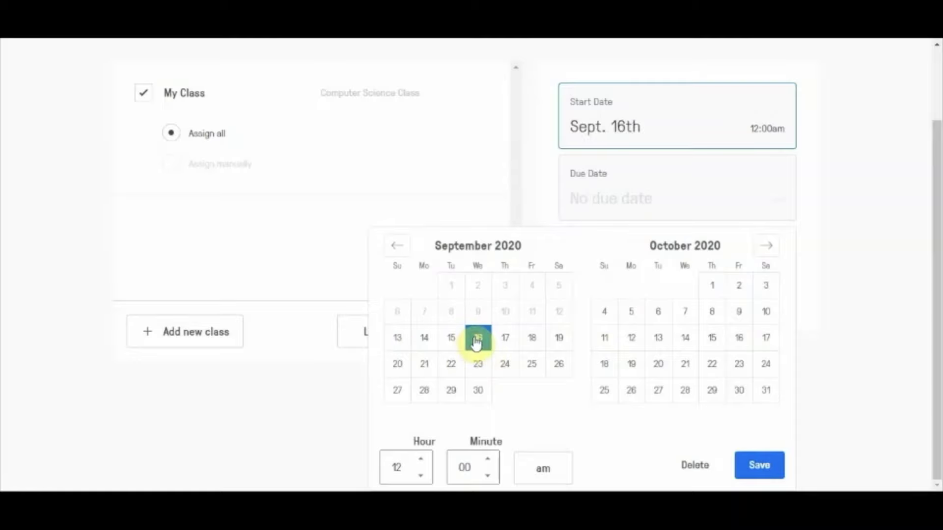
click(395, 336)
Set the assignment's due date to September 16 at 11:59 pm and save the dates.
click(640, 206)
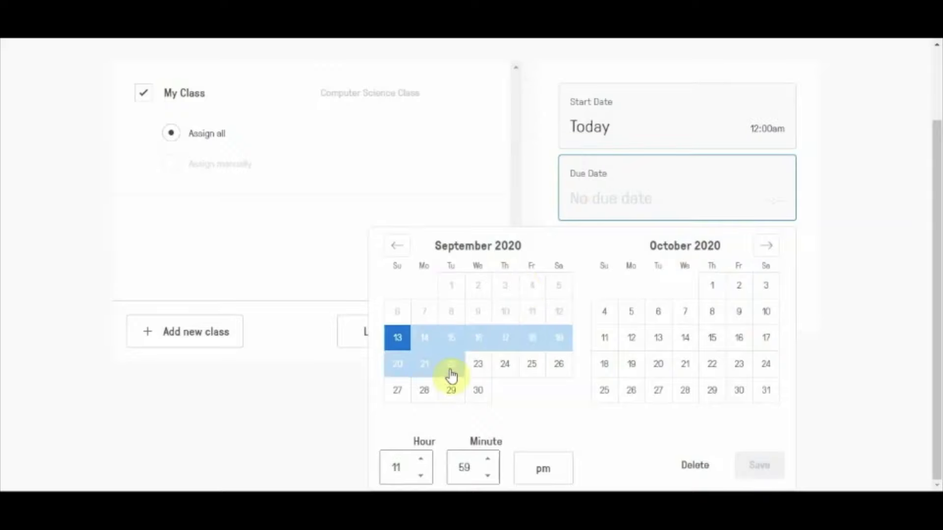
click(480, 347)
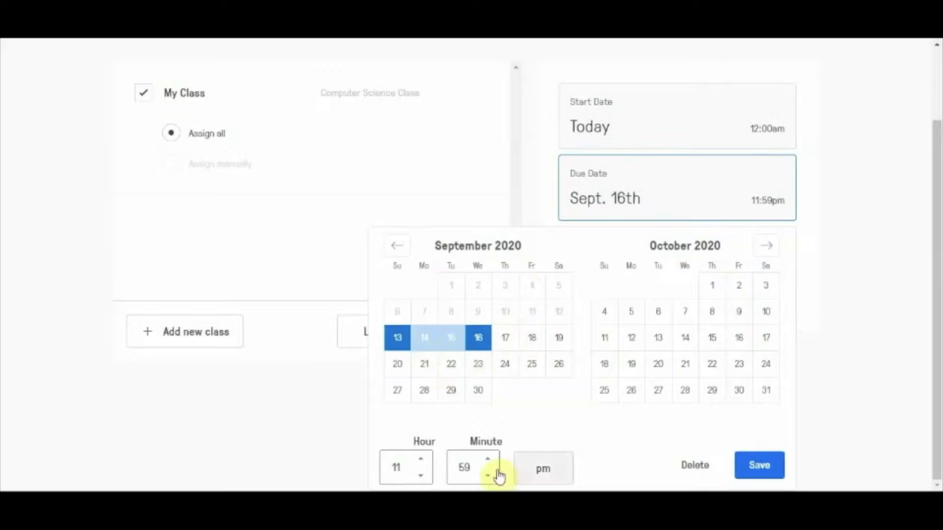
click(767, 468)
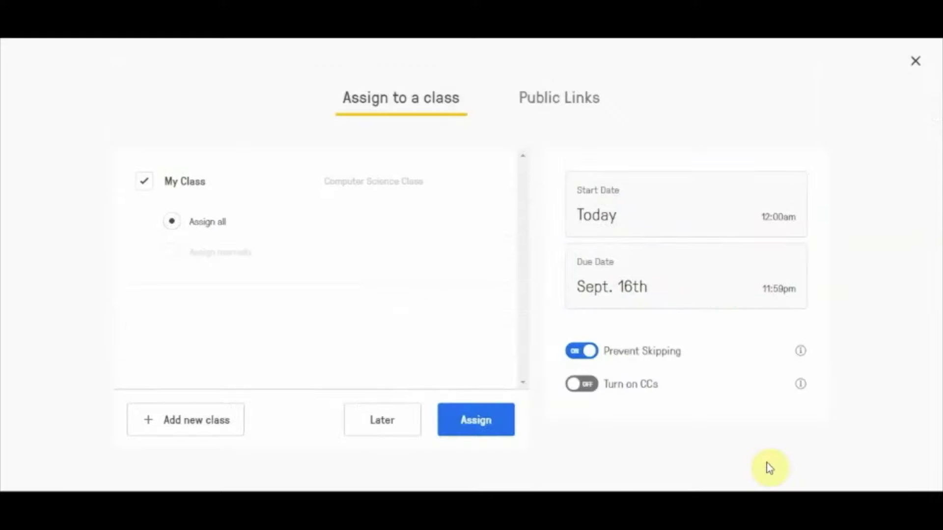
Turn off Prevent Skipping and assign the lesson to the class.
click(595, 356)
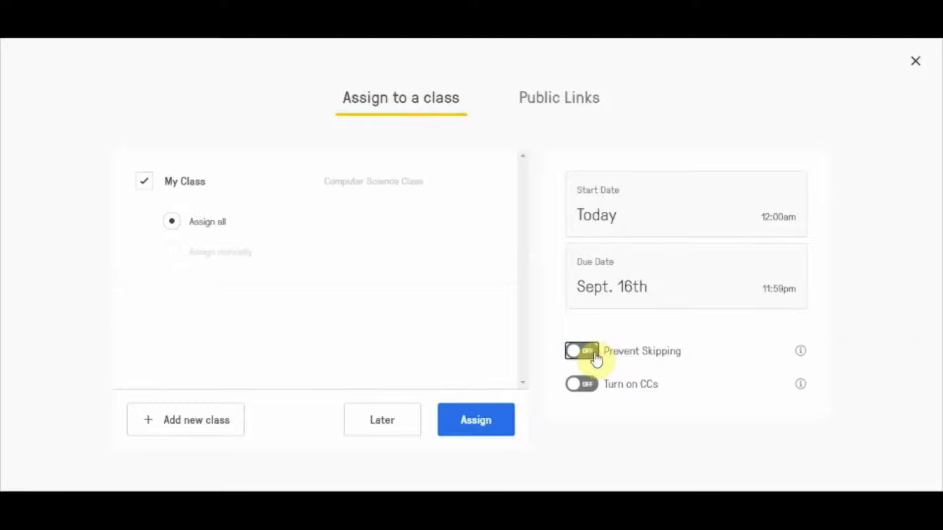
click(589, 354)
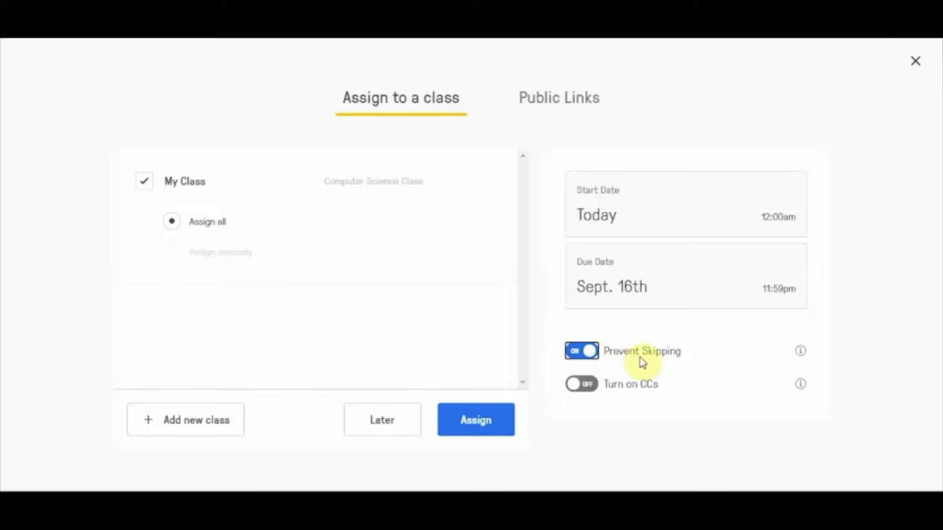
click(590, 355)
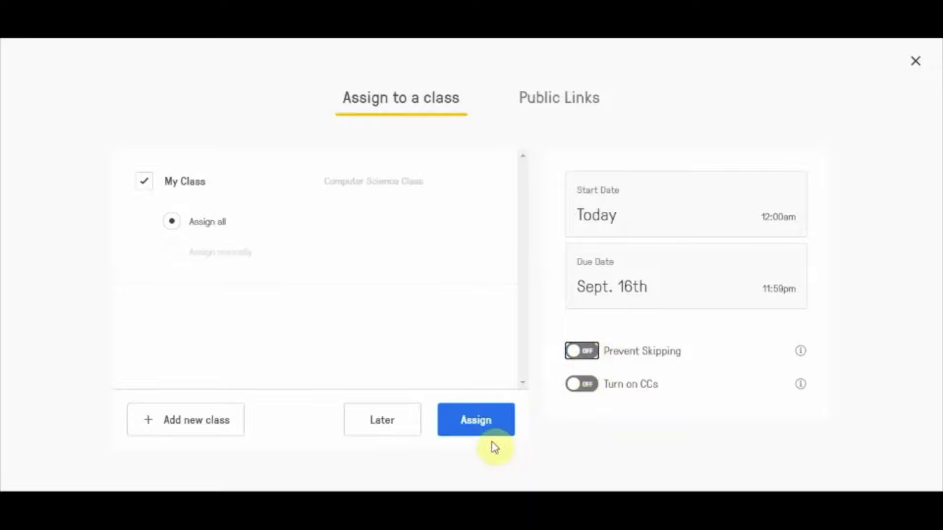
click(467, 422)
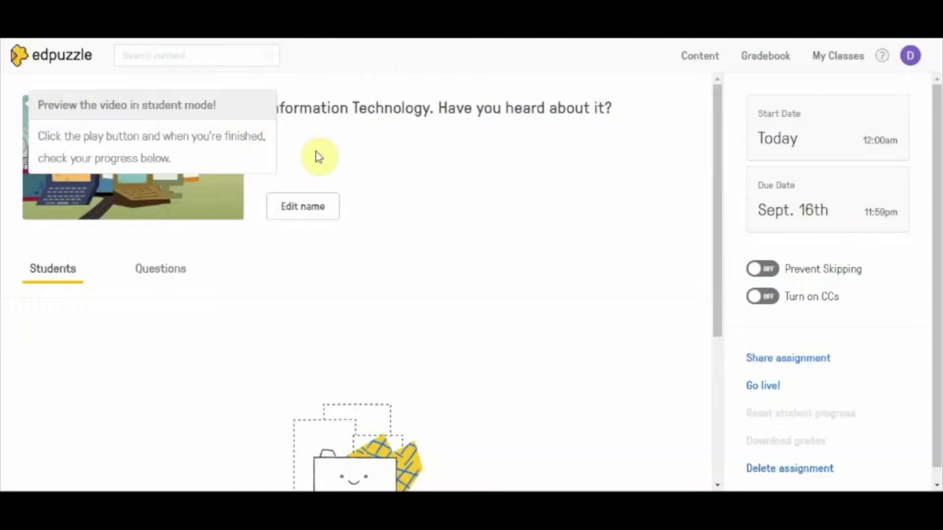
Look through the new assignment's page, including its students section and sharing instructions.
scroll(489, 335, down, 1)
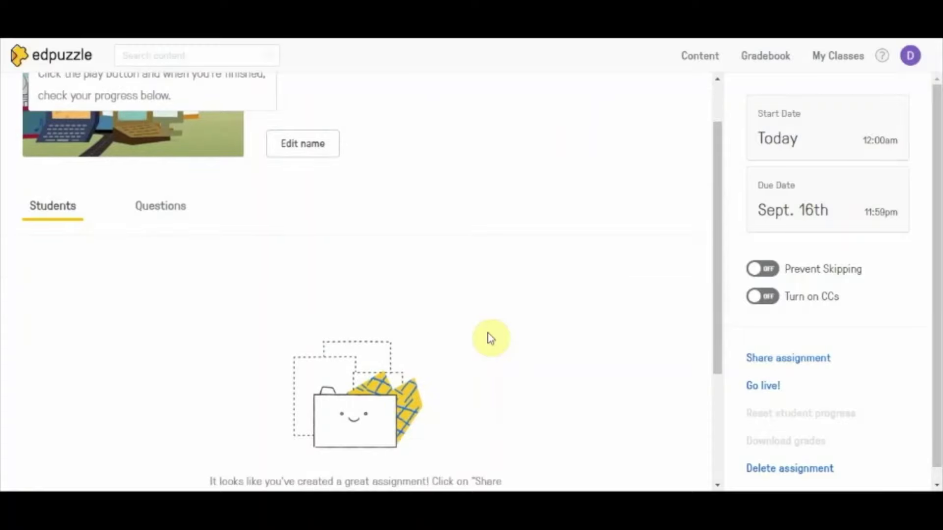
scroll(487, 333, down, 3)
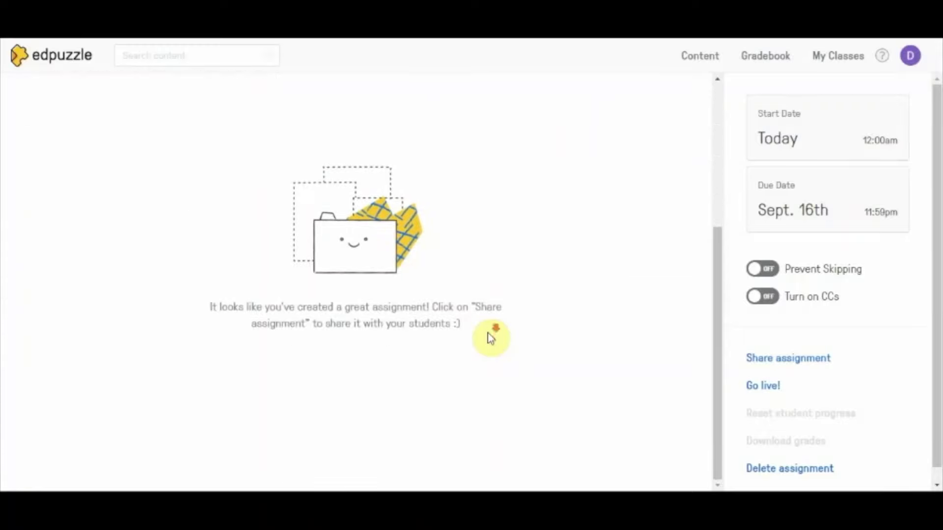
scroll(487, 332, up, 2)
scroll(488, 333, up, 2)
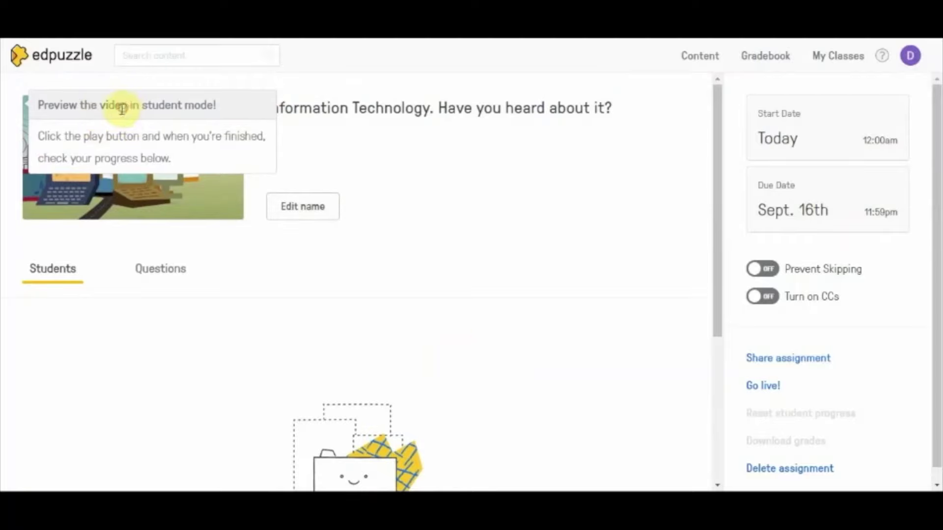
Return to the Information Technology lesson page and check its Edit option and the rest of the page.
click(474, 34)
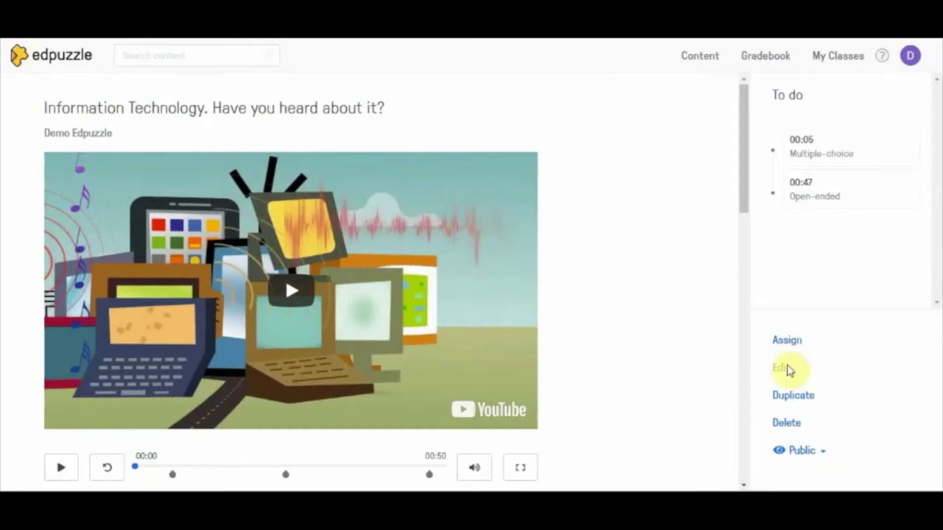
mouse_move(773, 377)
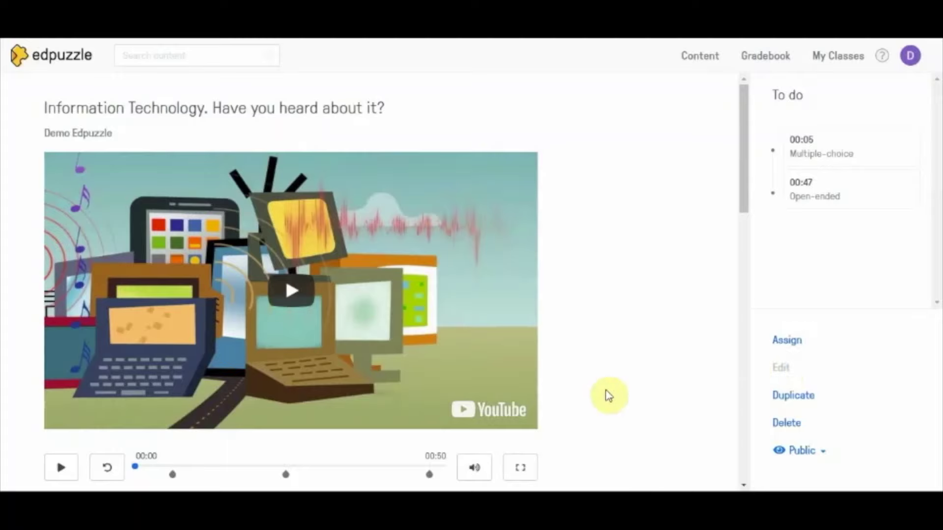
scroll(603, 399, down, 2)
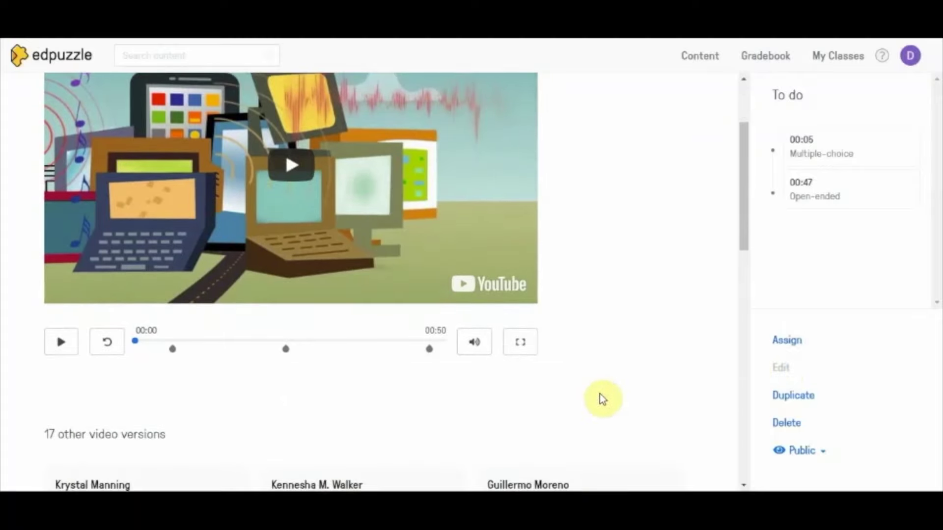
scroll(579, 385, up, 3)
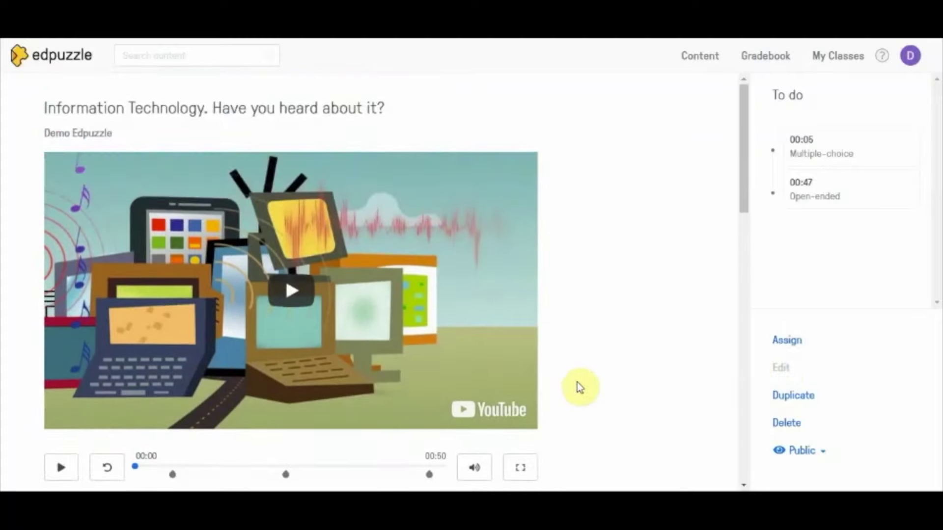